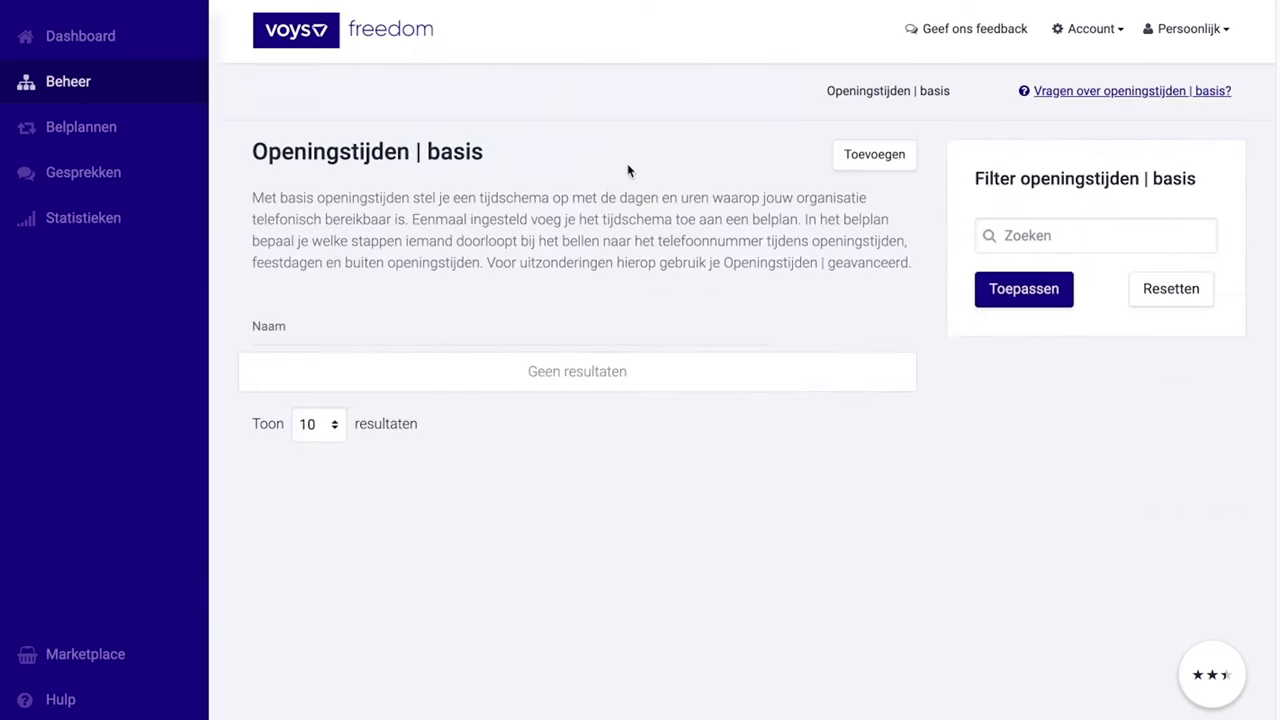
Add a new basic opening-hours schedule and name it "Dagelijkse openingstijden"
left_click(870, 158)
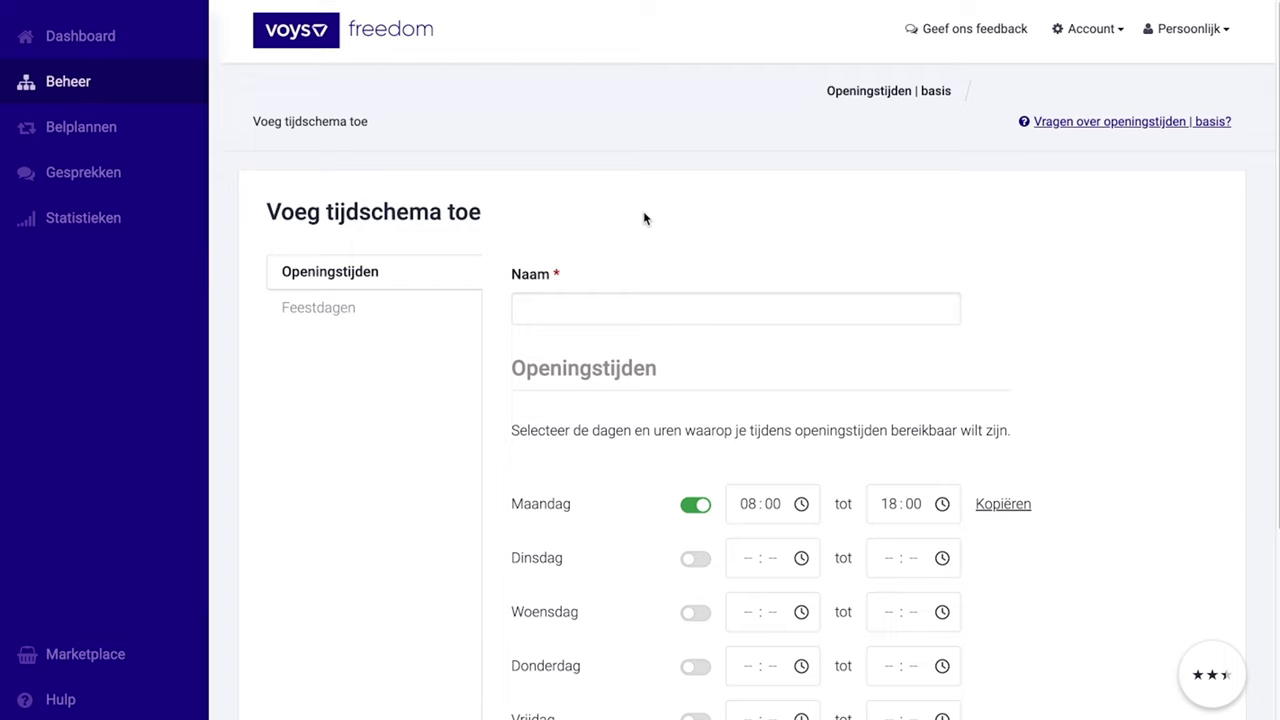
left_click(606, 318)
type("Dagel")
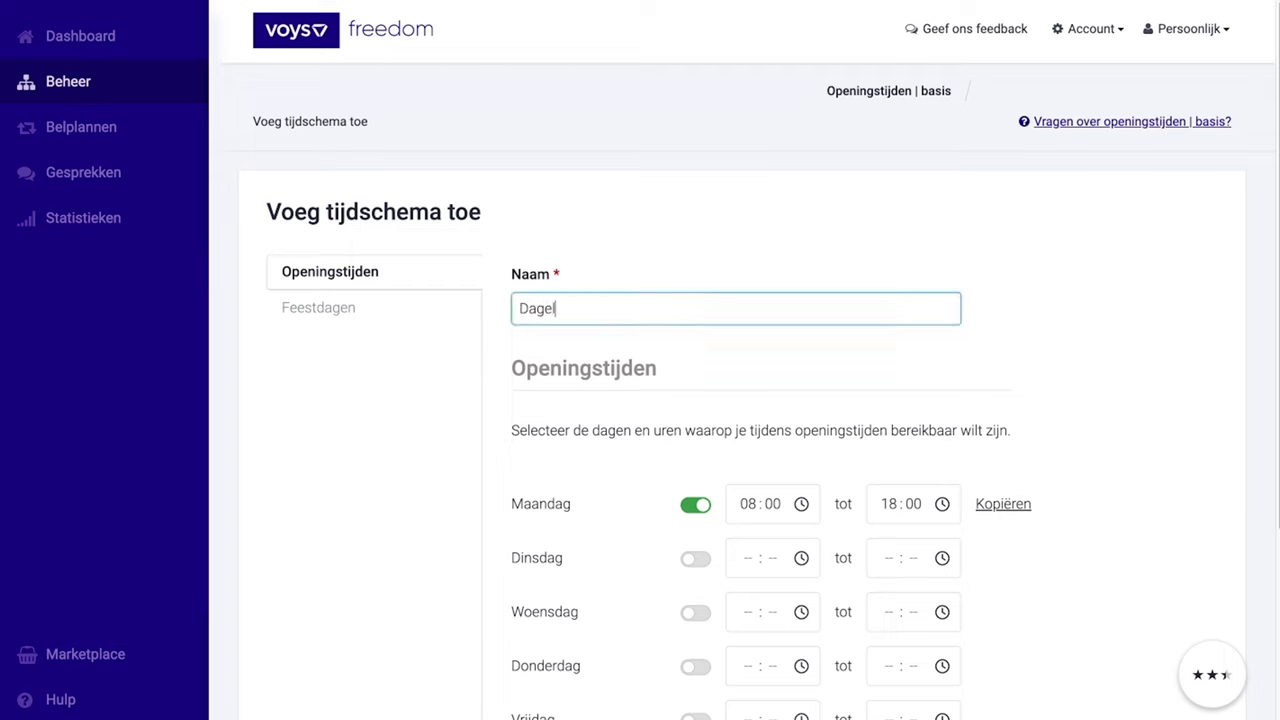
type("ijkse openingstijden")
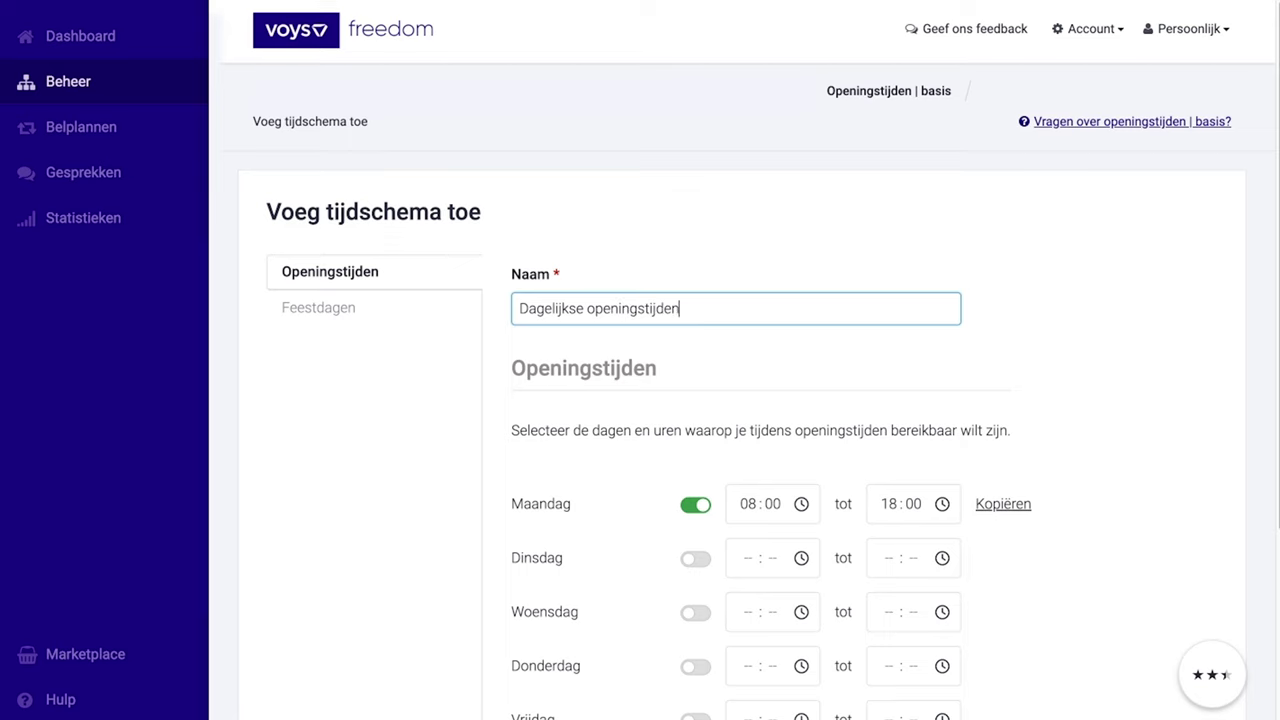
left_click(1134, 313)
Set Monday's opening time to 09:30 and copy Monday's hours to all other days
scroll(1130, 312, "down", 3)
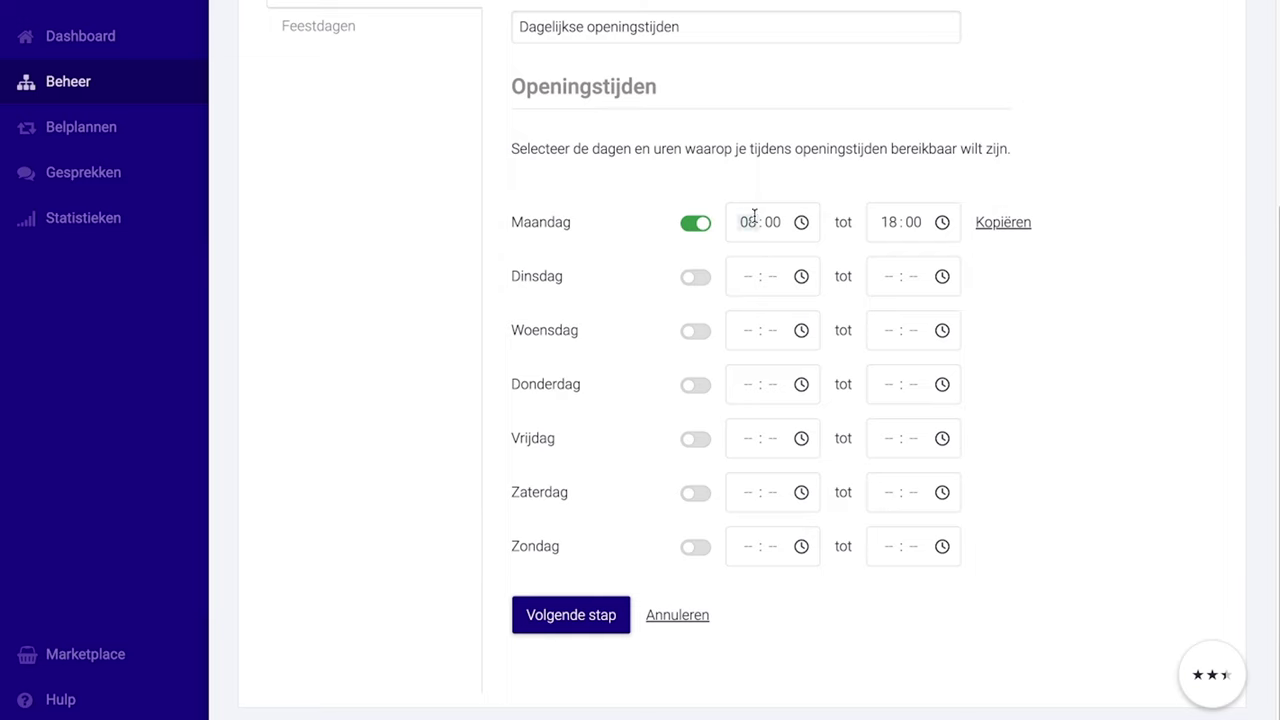
type("09")
left_click(1118, 196)
left_click(1021, 224)
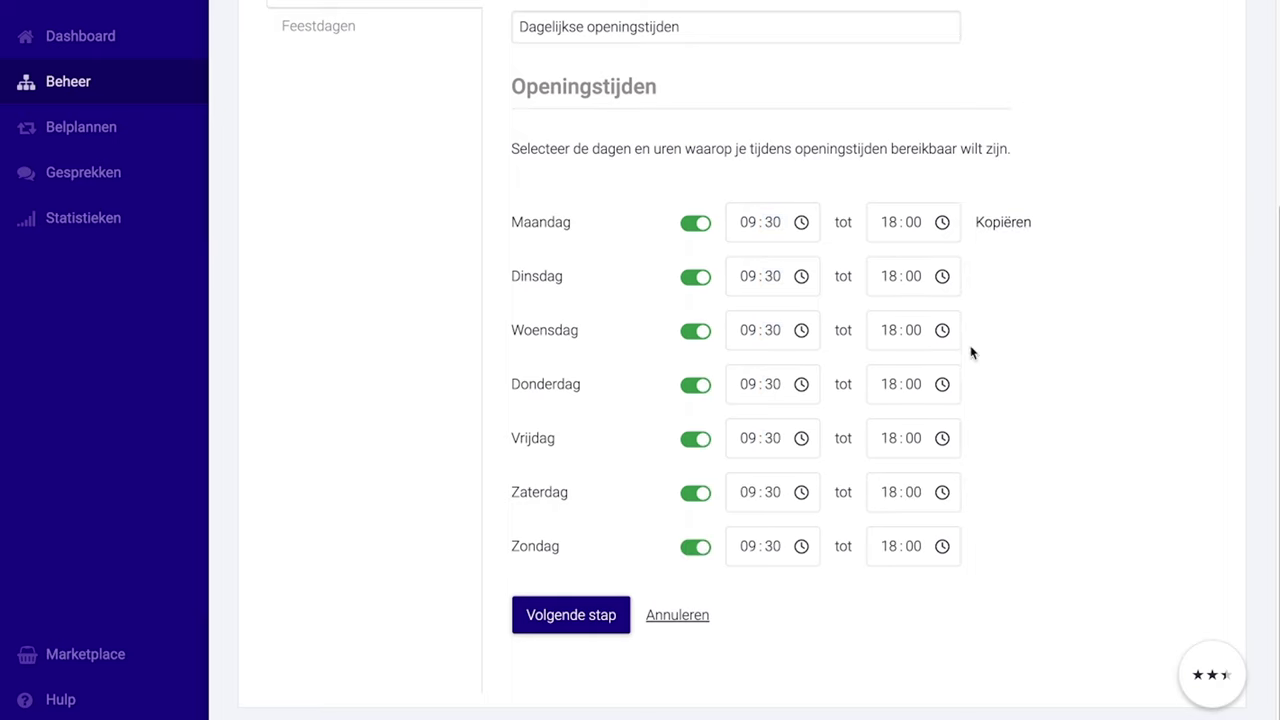
Set Sunday's opening hours to 12:00 until 17:00
left_click(770, 561)
type("01")
left_click(743, 546)
type("12")
key("Tab")
key("Tab")
type("17")
scroll(903, 466, "up", 2)
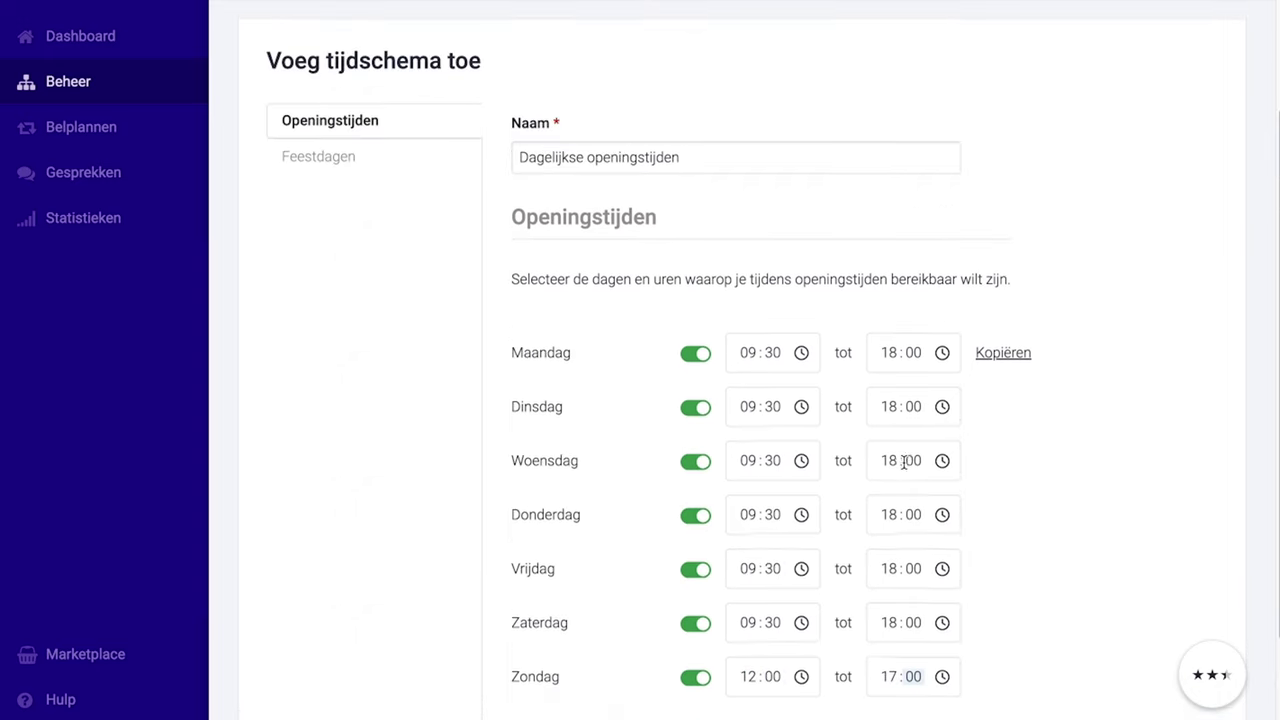
scroll(903, 463, "down", 1)
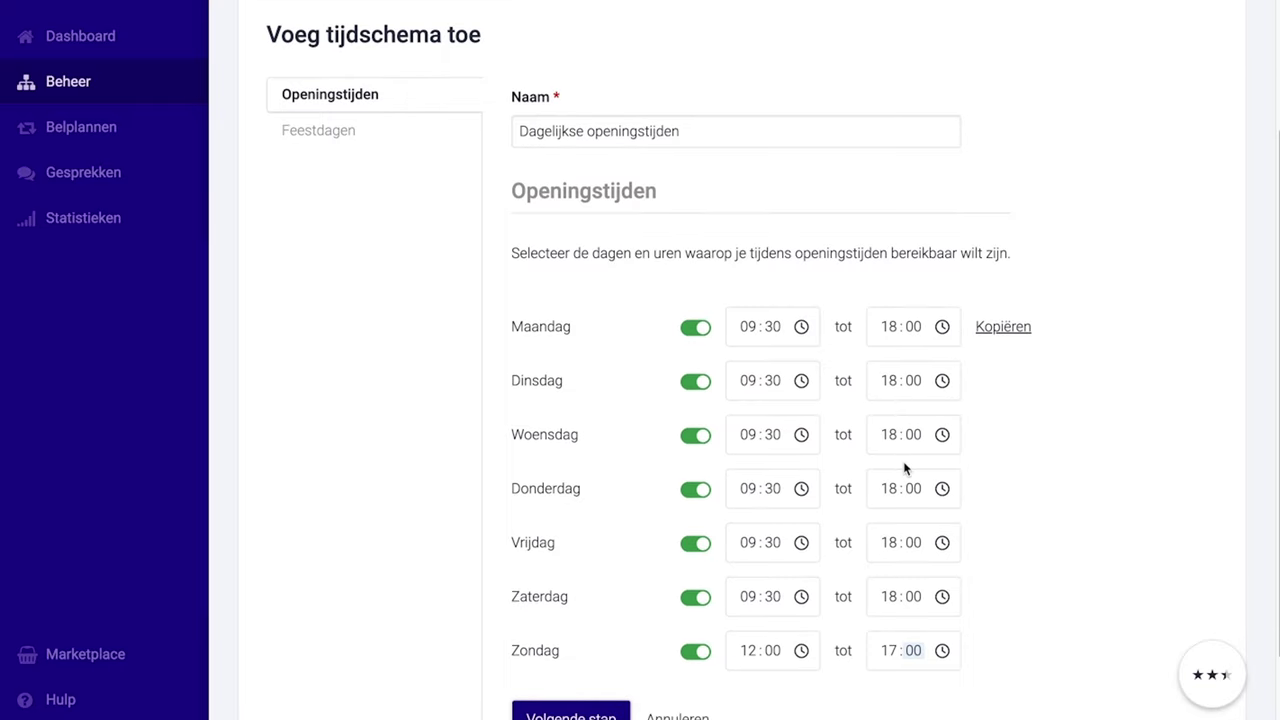
scroll(1103, 377, "down", 1)
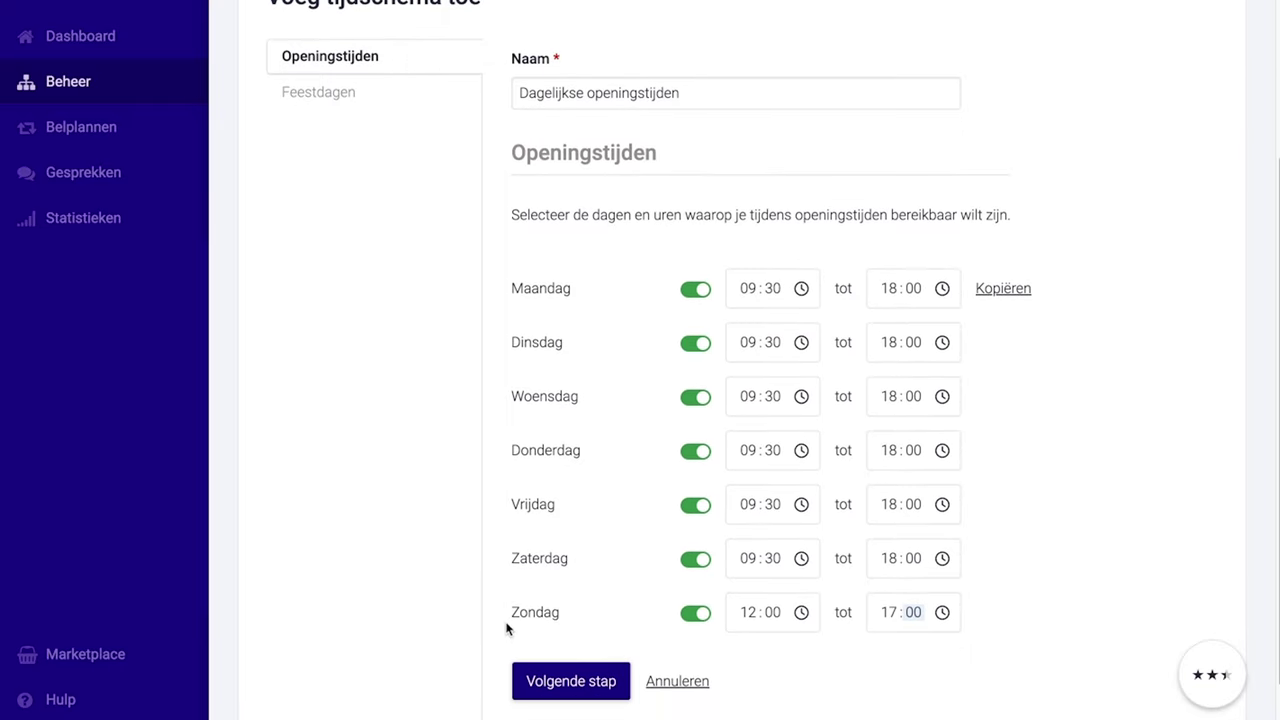
Continue to the schedule's holidays and check the available countries, keeping Nederland selected
left_click(541, 680)
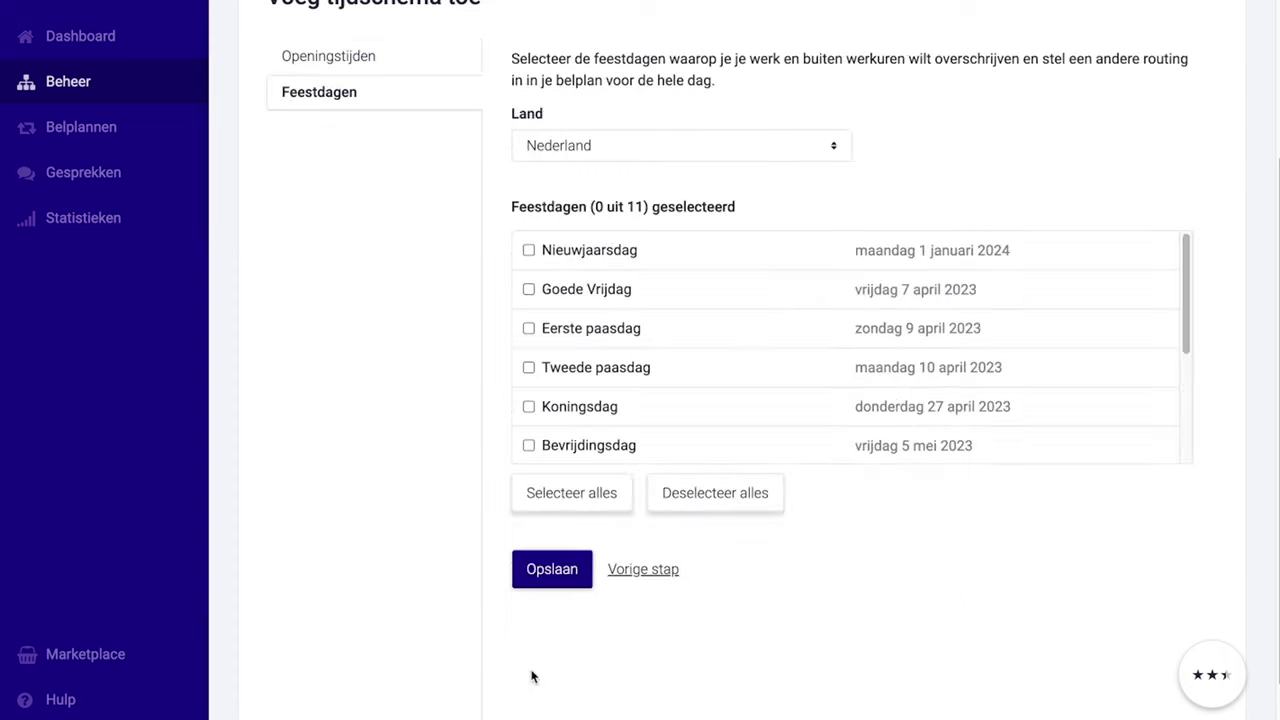
scroll(338, 315, "up", 1)
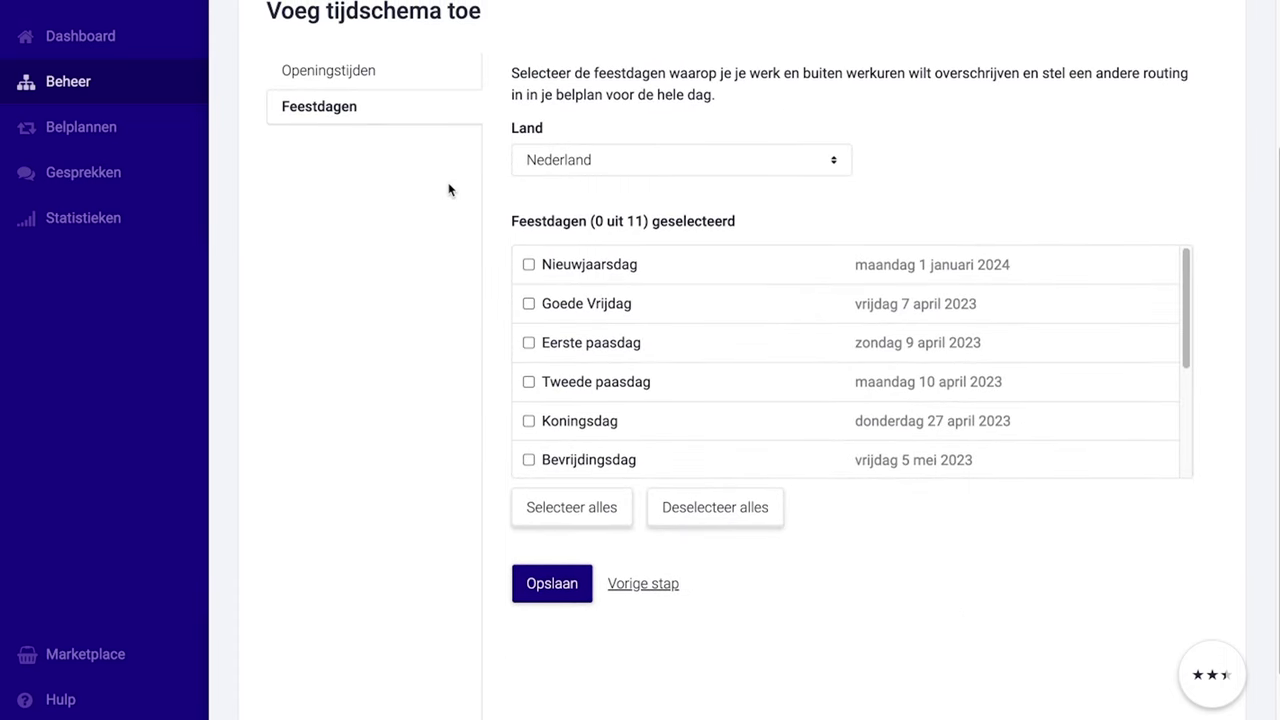
left_click(662, 166)
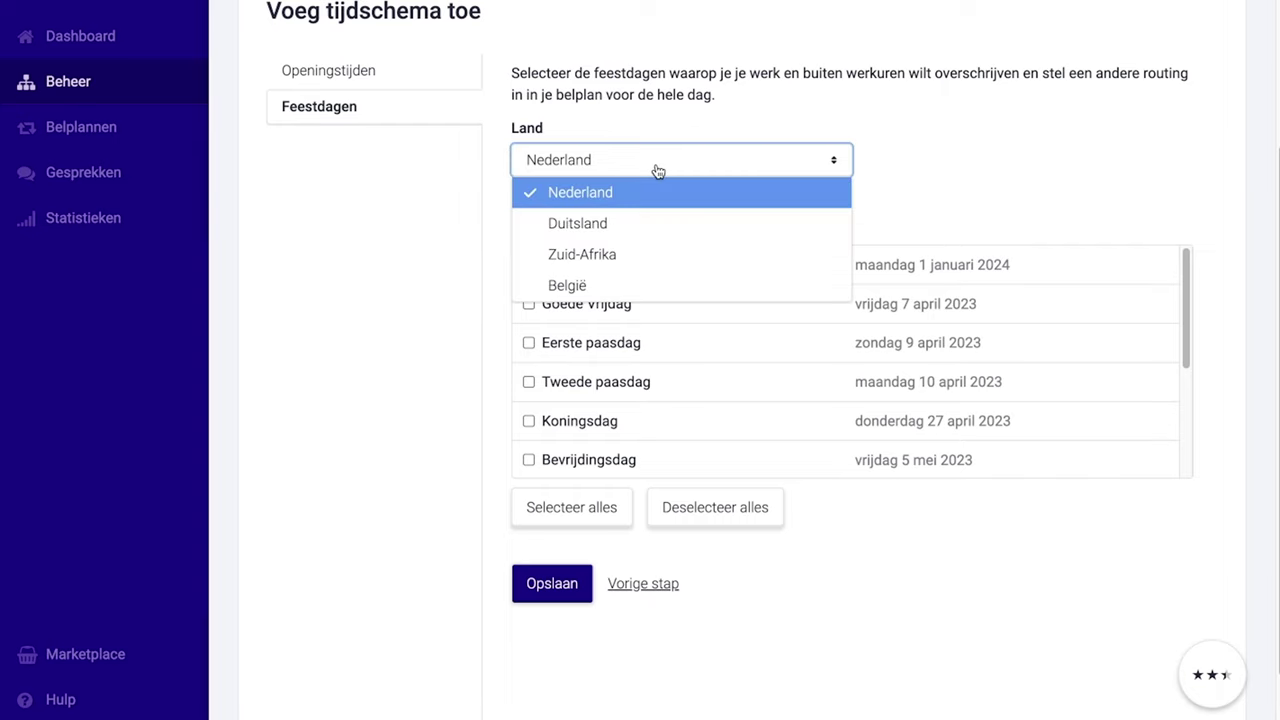
left_click(903, 152)
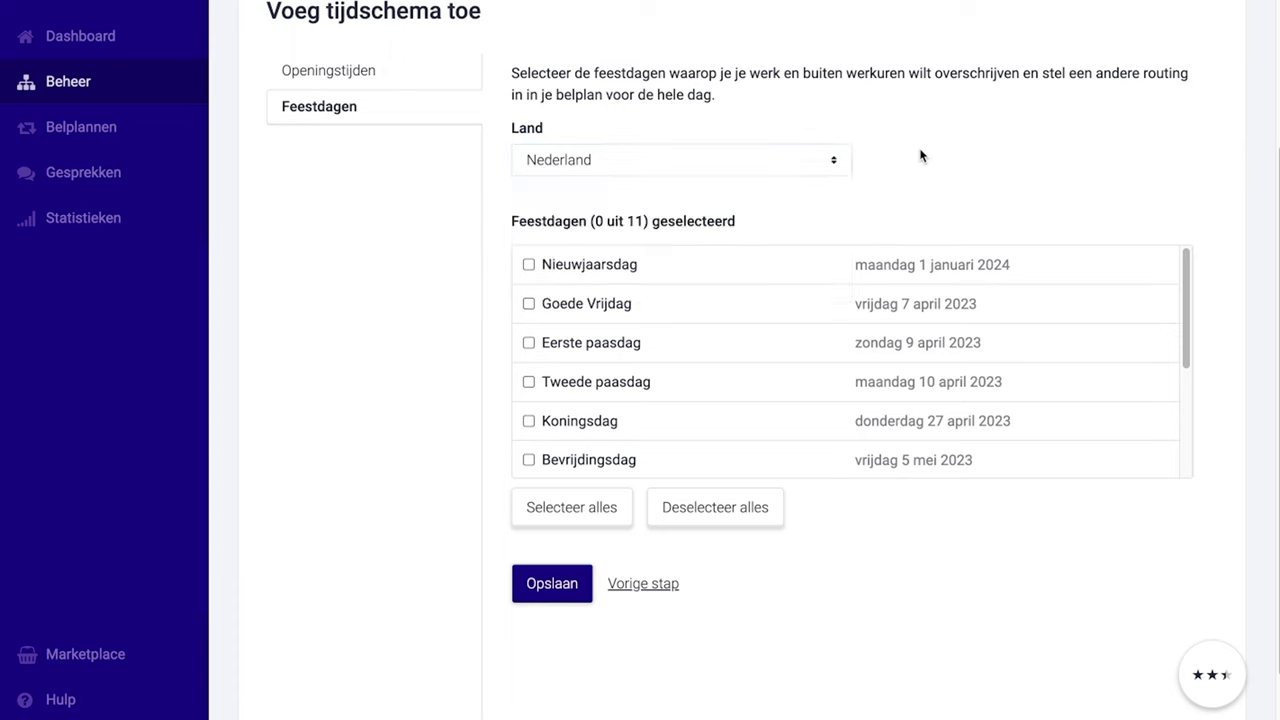
Select the holidays Nieuwjaarsdag, Goede Vrijdag, Eerste paasdag and Koningsdag
scroll(463, 265, "up", 1)
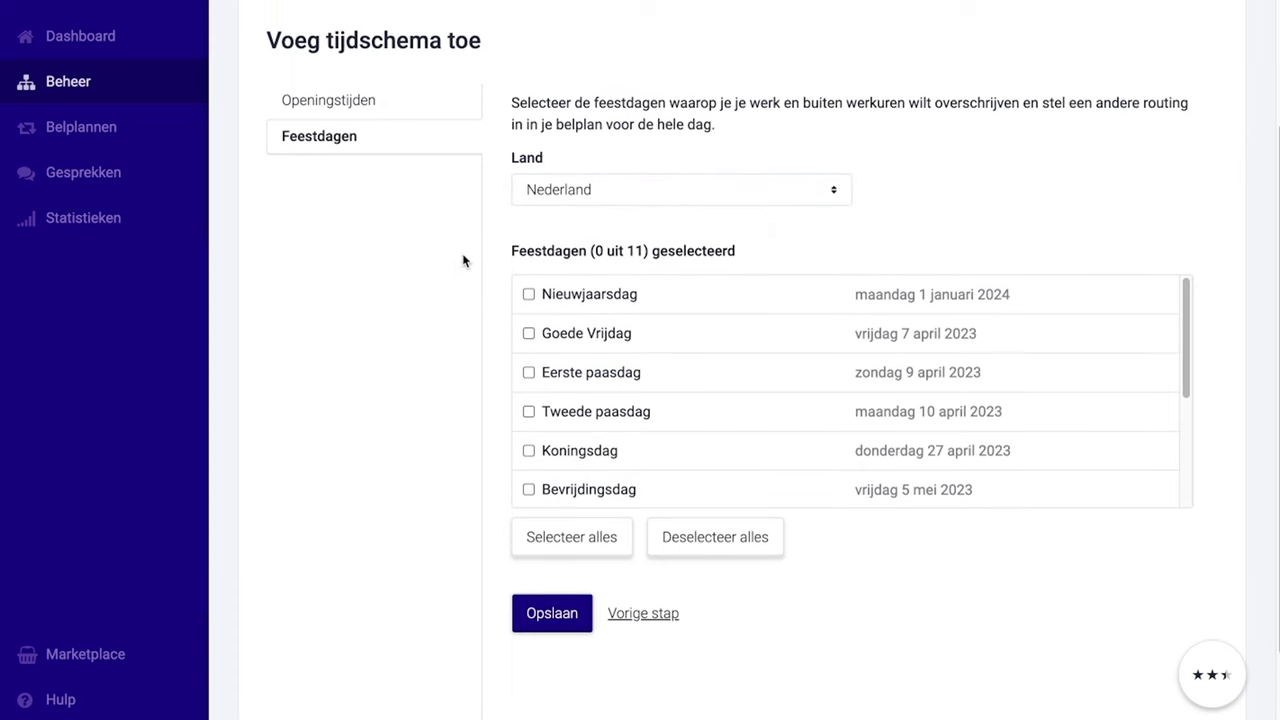
left_click(528, 294)
left_click(528, 333)
left_click(528, 372)
scroll(583, 380, "down", 1)
left_click(529, 424)
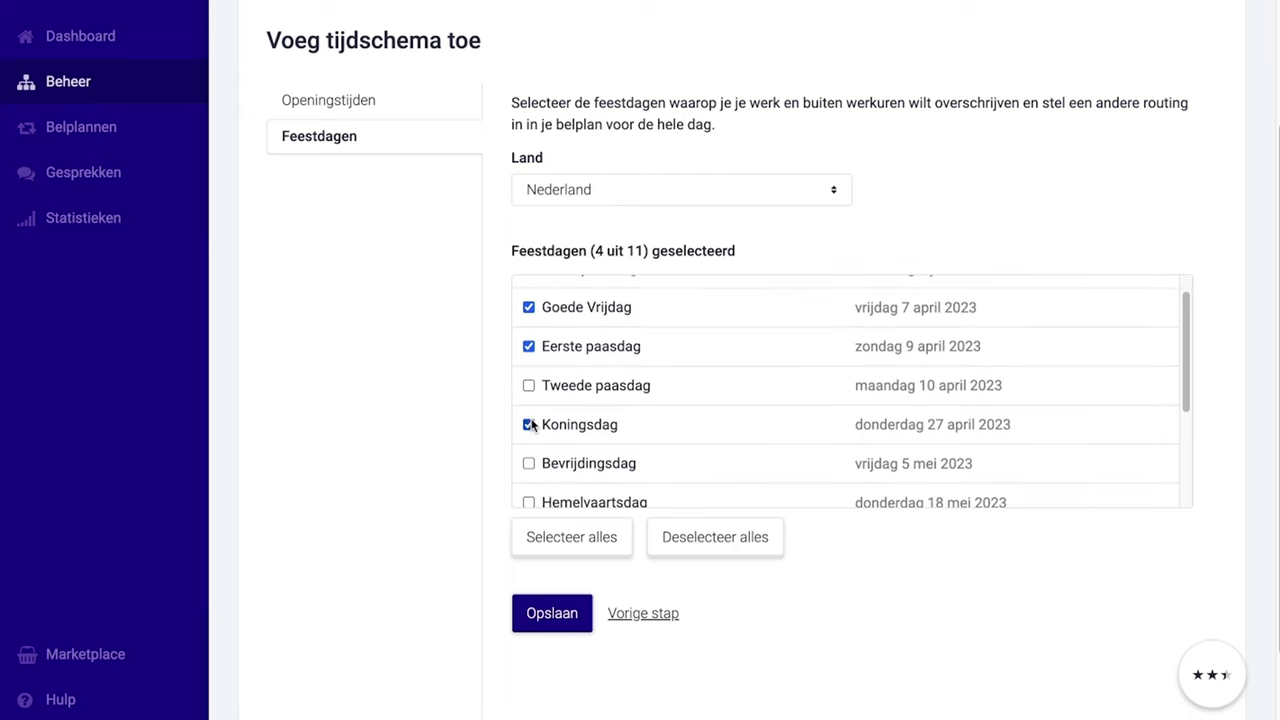
Also select Hemelvaartsdag, Eerste pinksterdag, Eerste kerstdag and Tweede kerstdag as holidays, and save the schedule
scroll(553, 415, "down", 2)
left_click(529, 427)
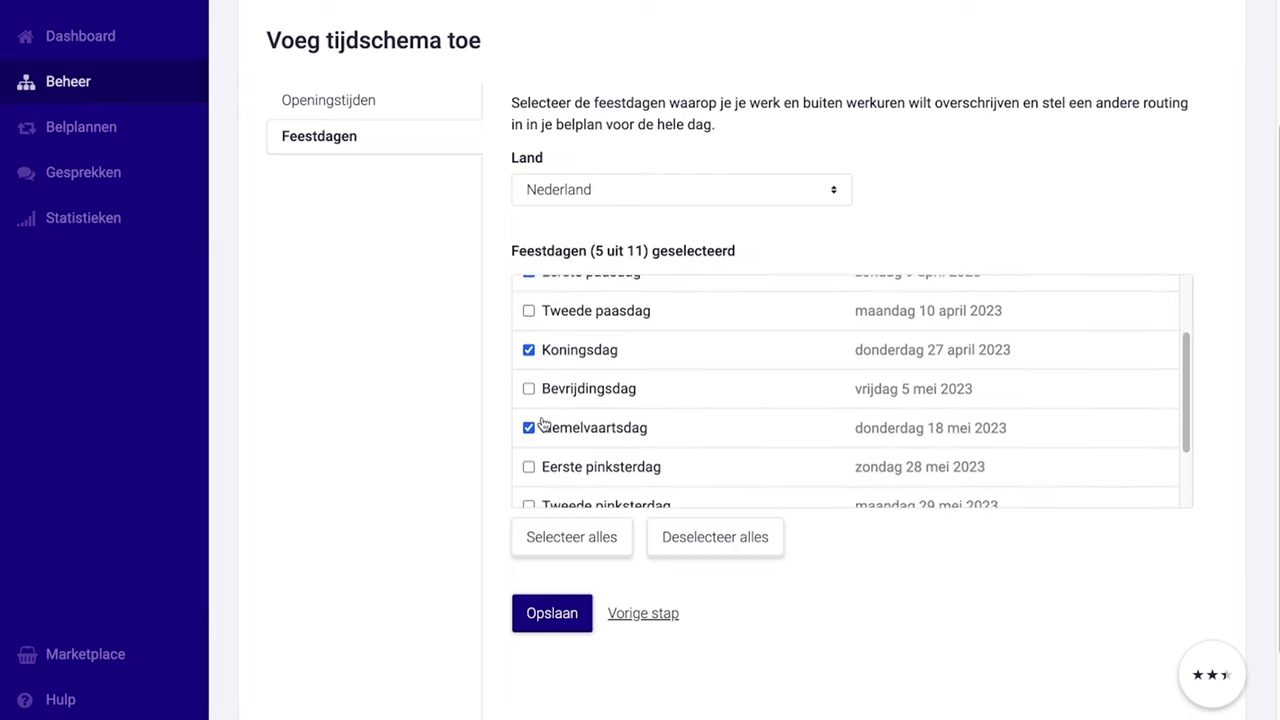
scroll(541, 422, "down", 3)
left_click(529, 449)
left_click(529, 488)
scroll(826, 400, "up", 3)
scroll(826, 394, "up", 2)
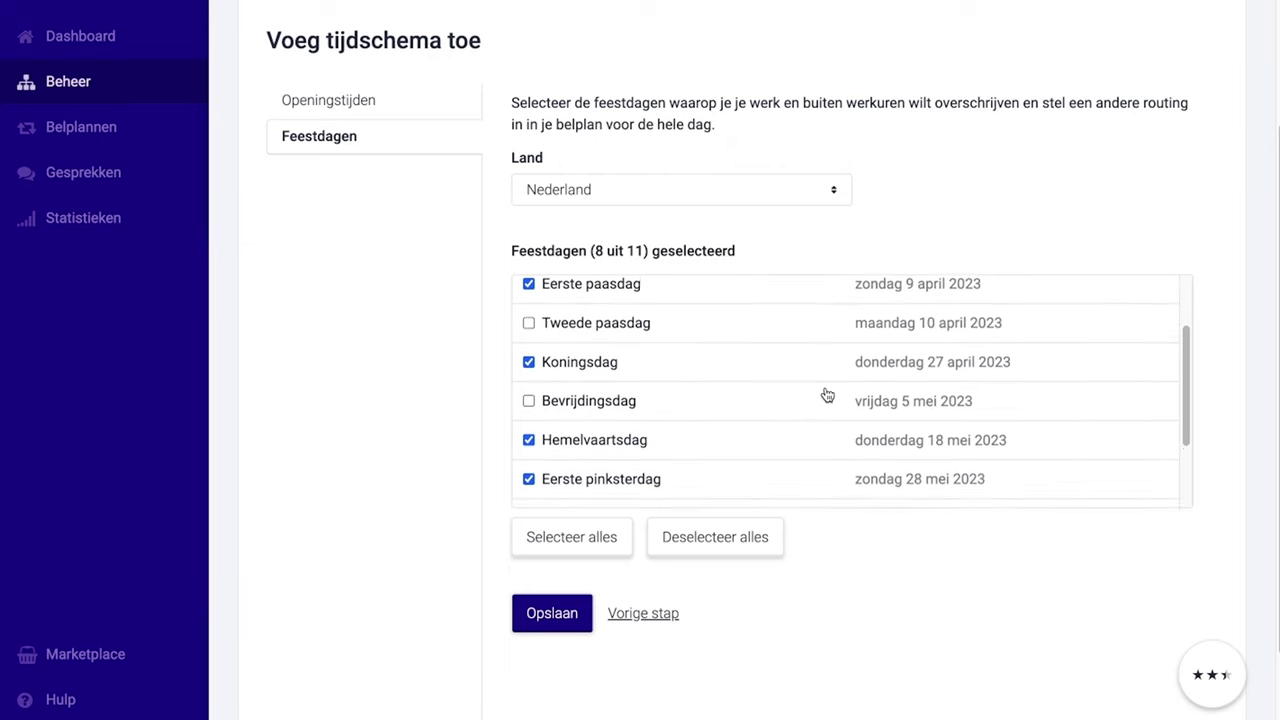
scroll(821, 392, "down", 3)
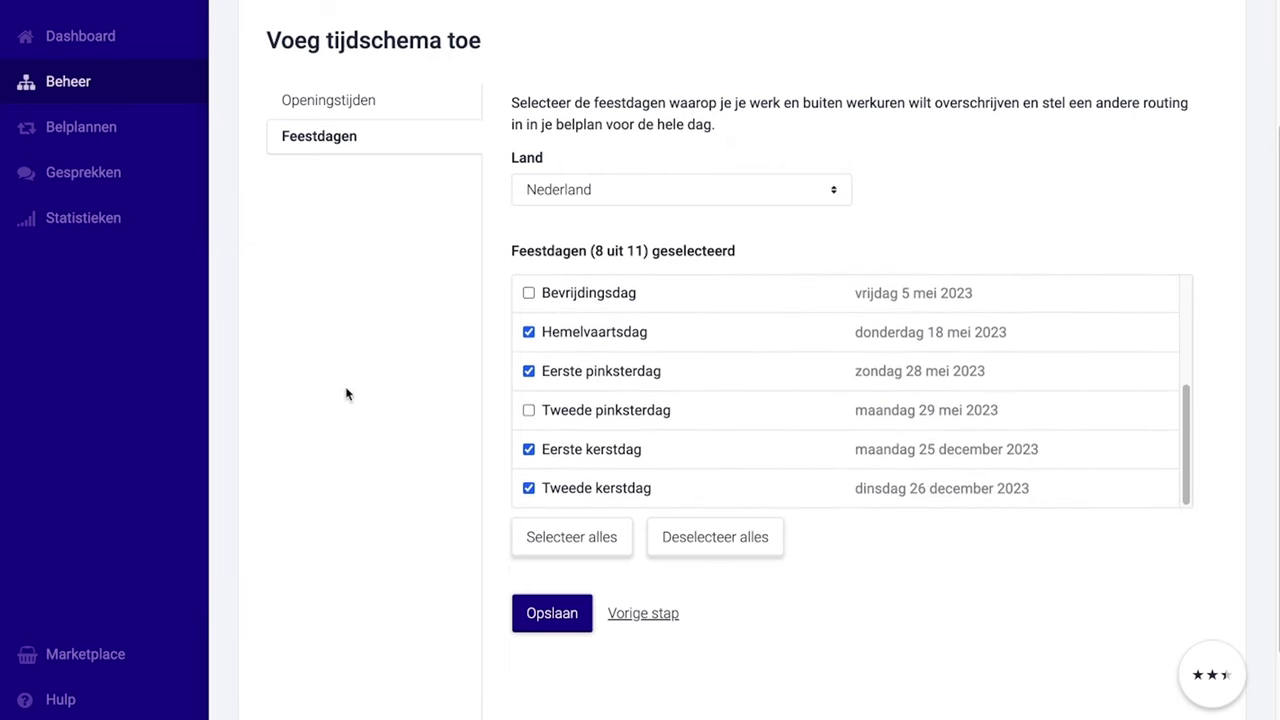
left_click(526, 614)
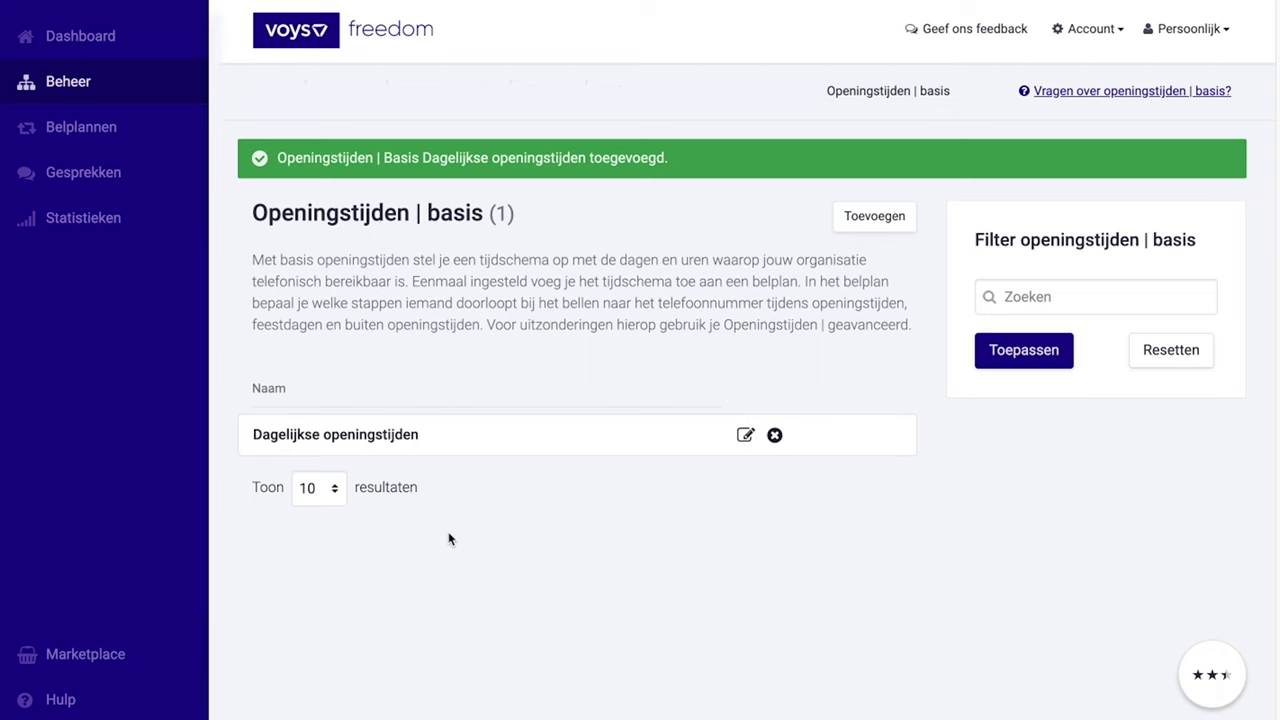
Add a call plan for the first suggested phone number, then save it and go to the plan
left_click(113, 136)
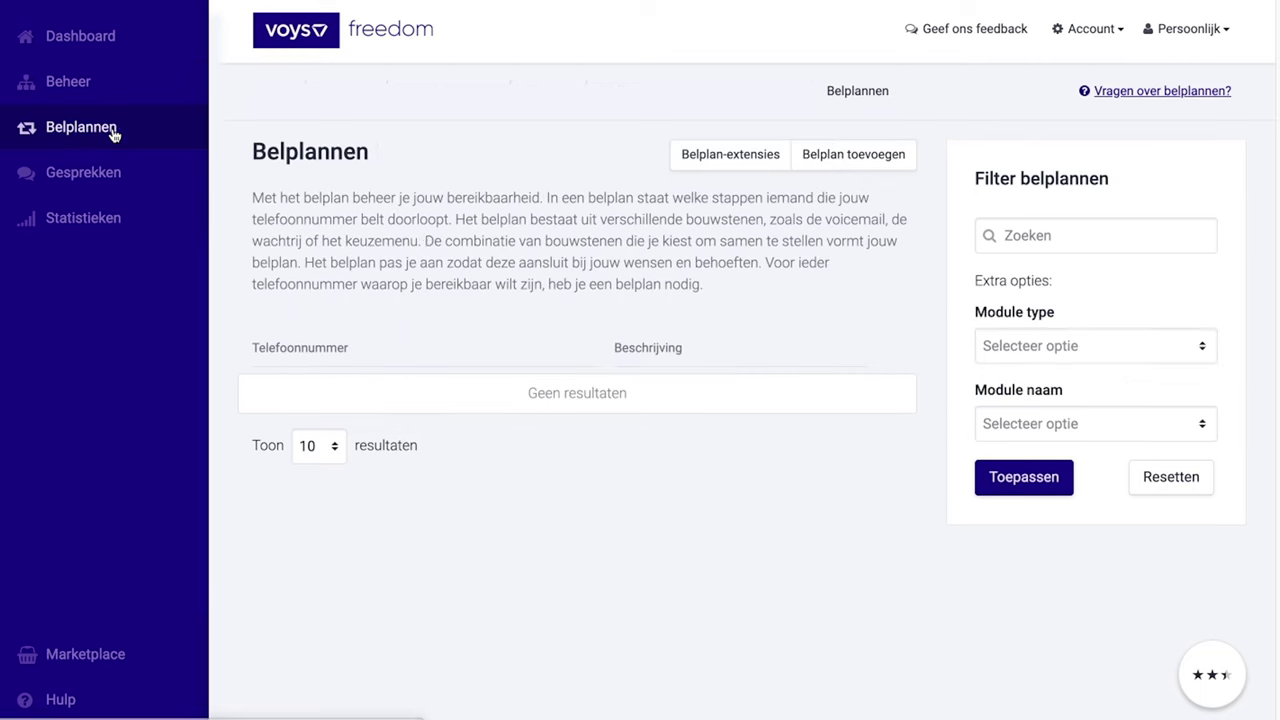
left_click(842, 158)
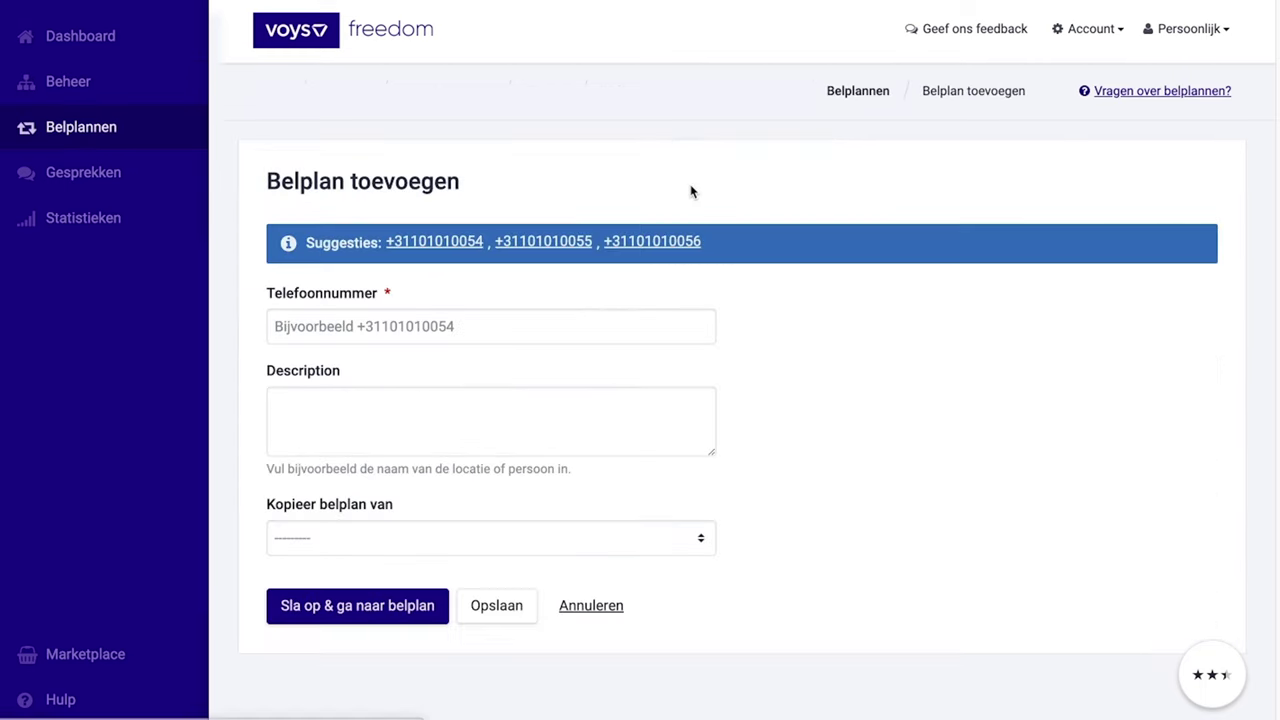
left_click(440, 241)
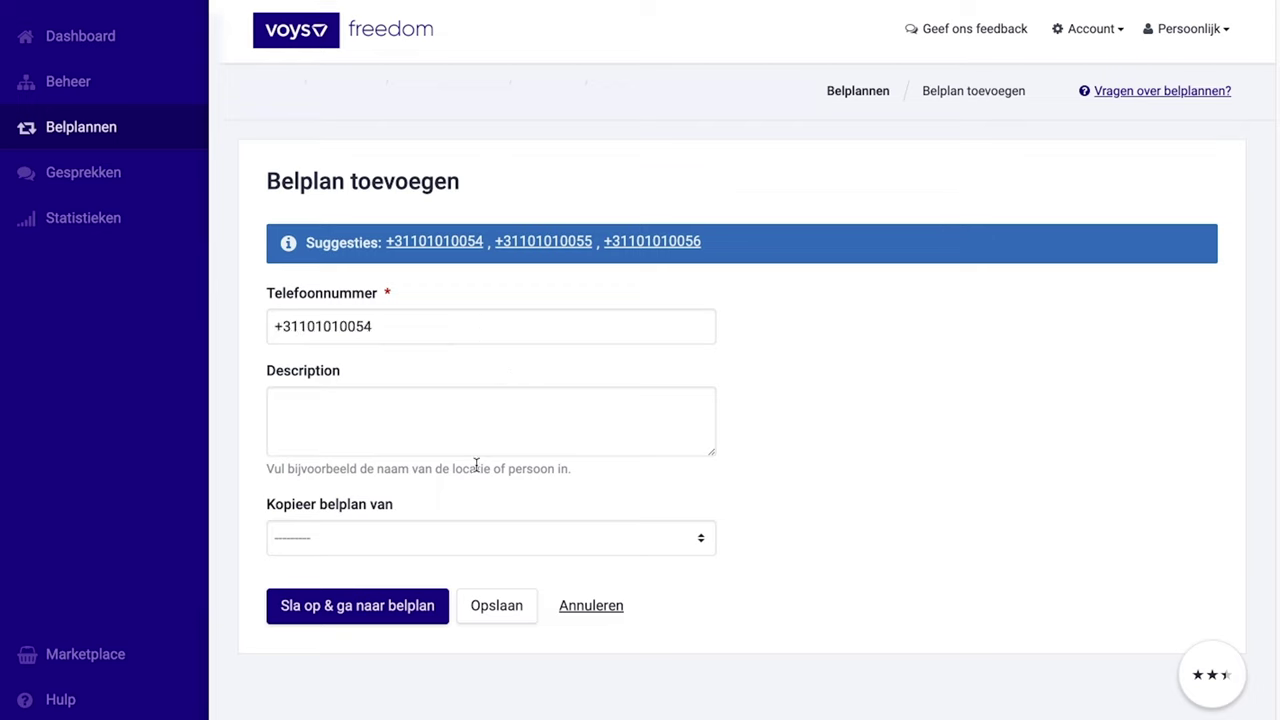
left_click(281, 606)
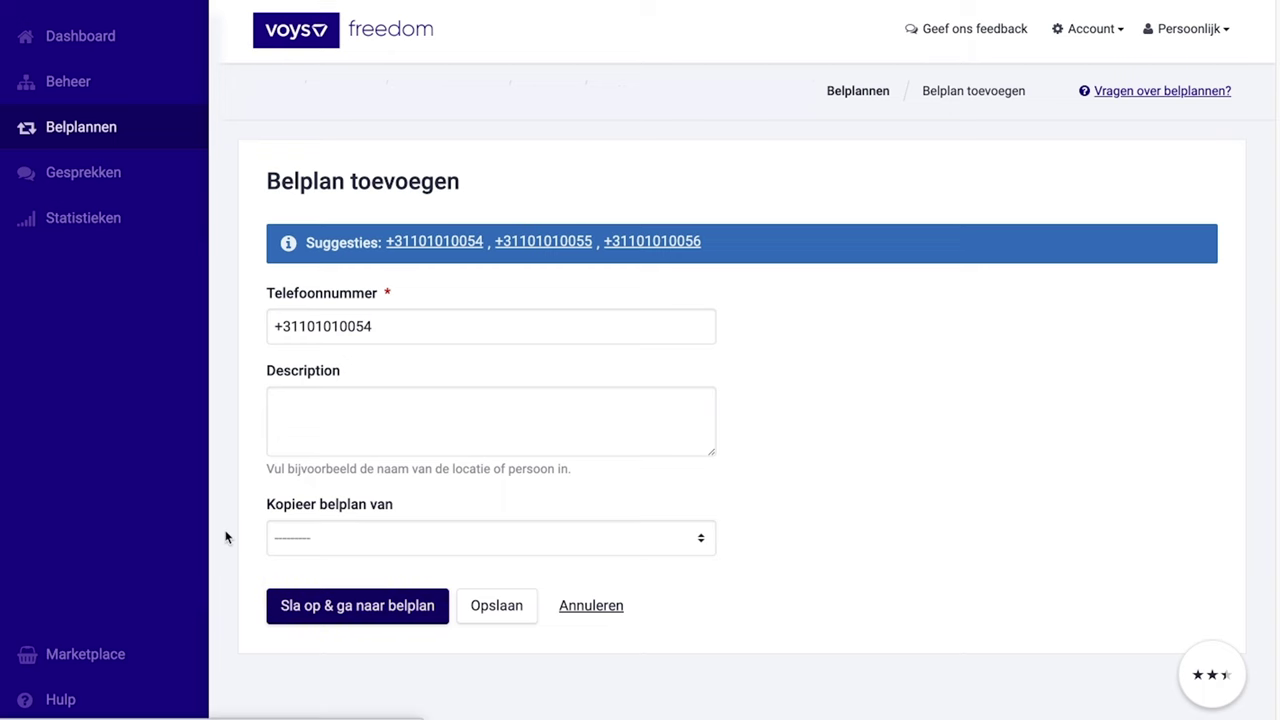
Make the call plan's first step Openingstijden | basis with the schedule Dagelijkse openingstijden, and confirm it
left_click(288, 612)
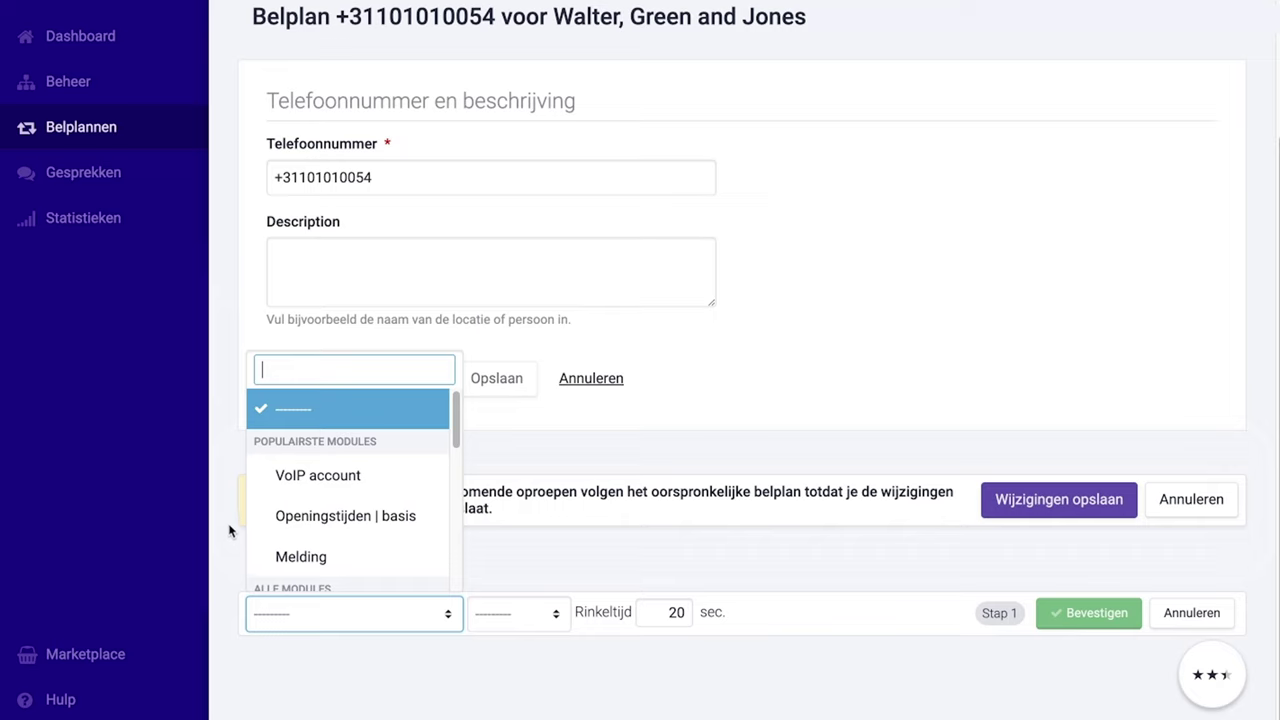
left_click(350, 520)
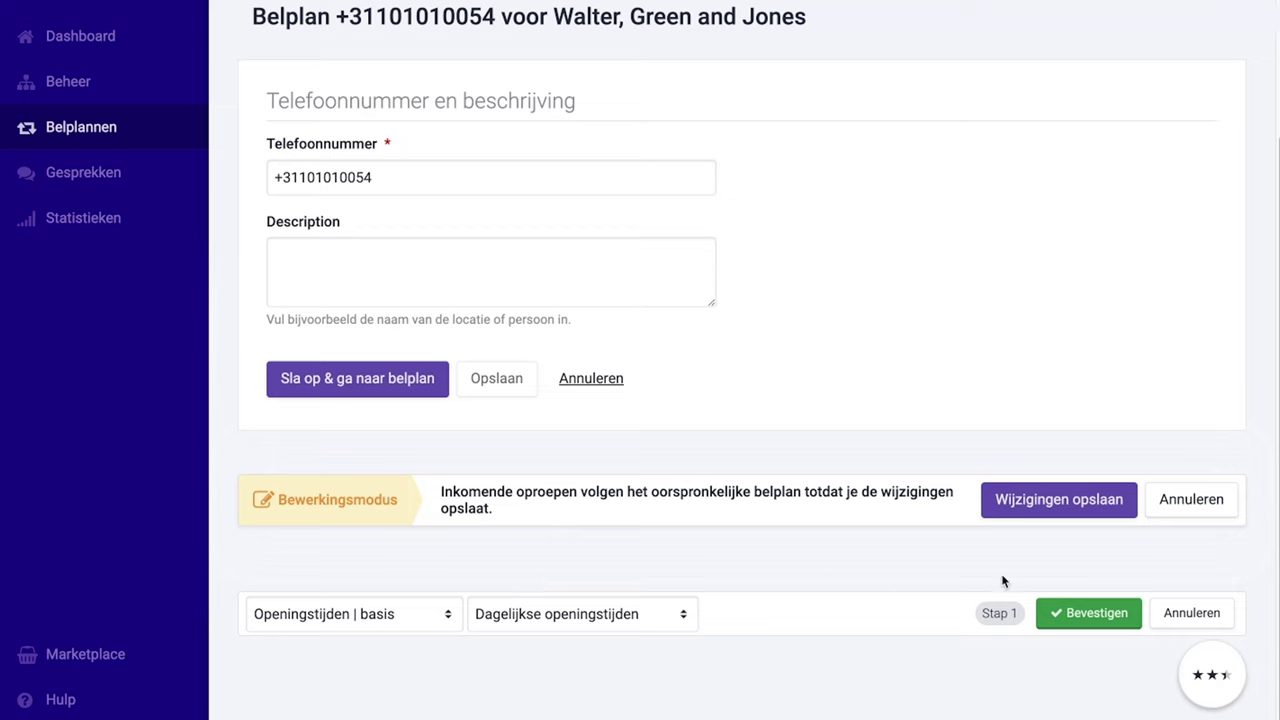
left_click(1049, 617)
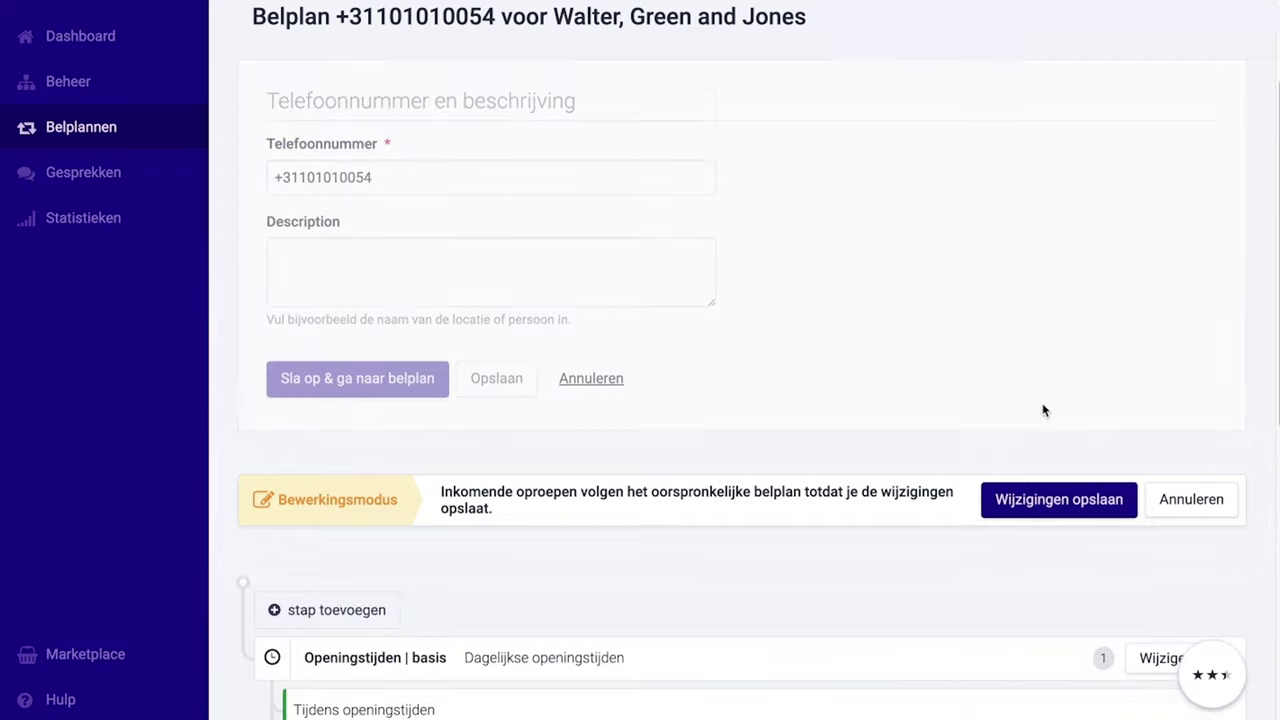
Fill the empty step under Tijdens openingstijden with the Gebruiker module and the listed user's account, and confirm it
scroll(1043, 410, "down", 3)
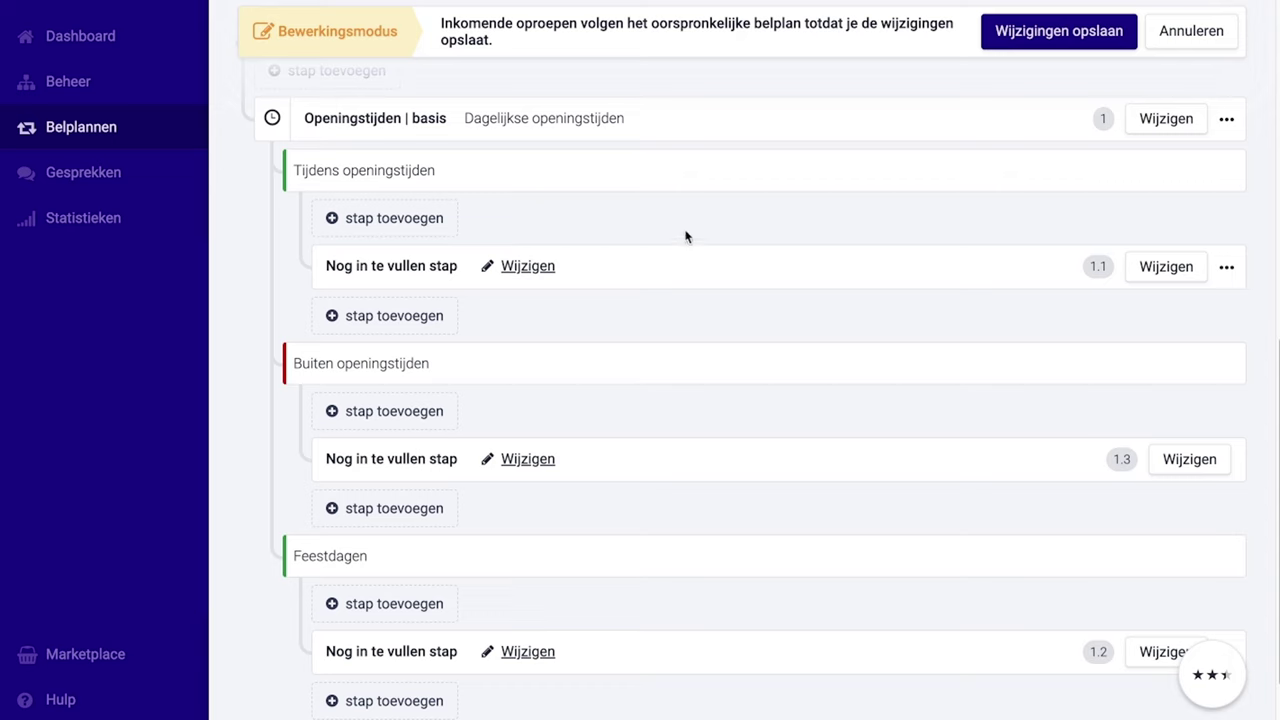
left_click(528, 268)
left_click(424, 269)
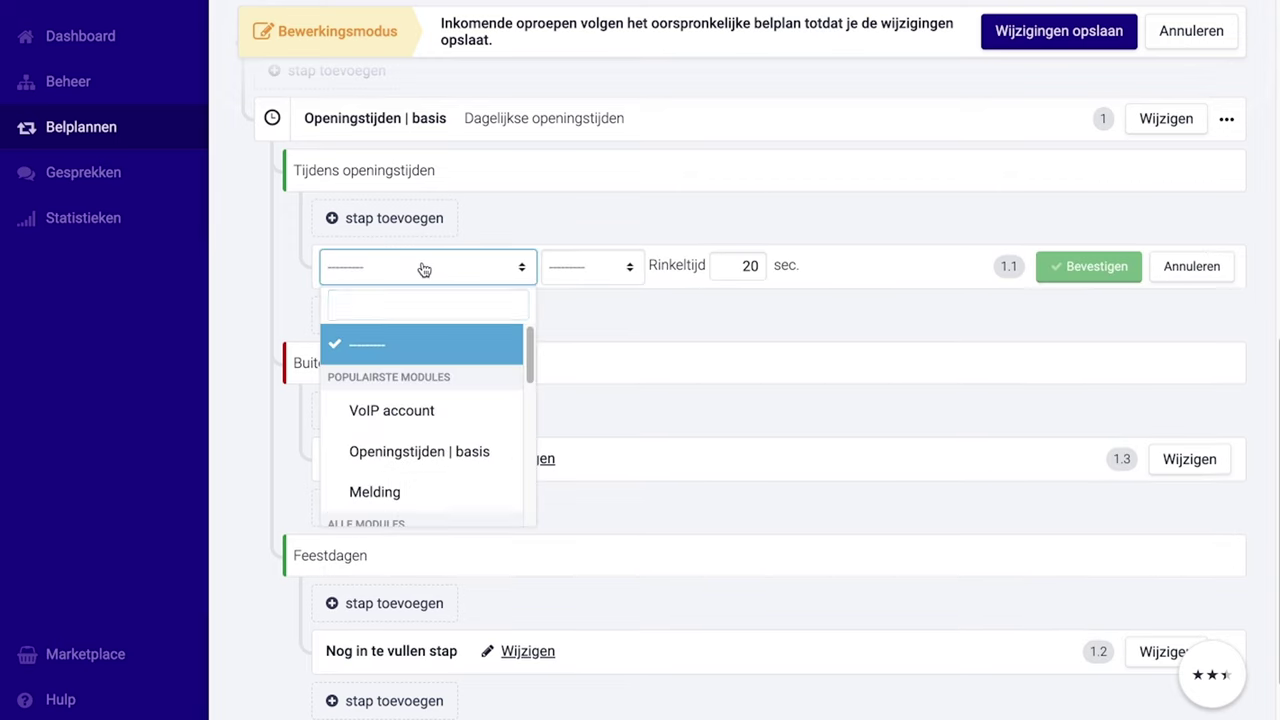
scroll(457, 400, "down", 3)
scroll(455, 397, "down", 2)
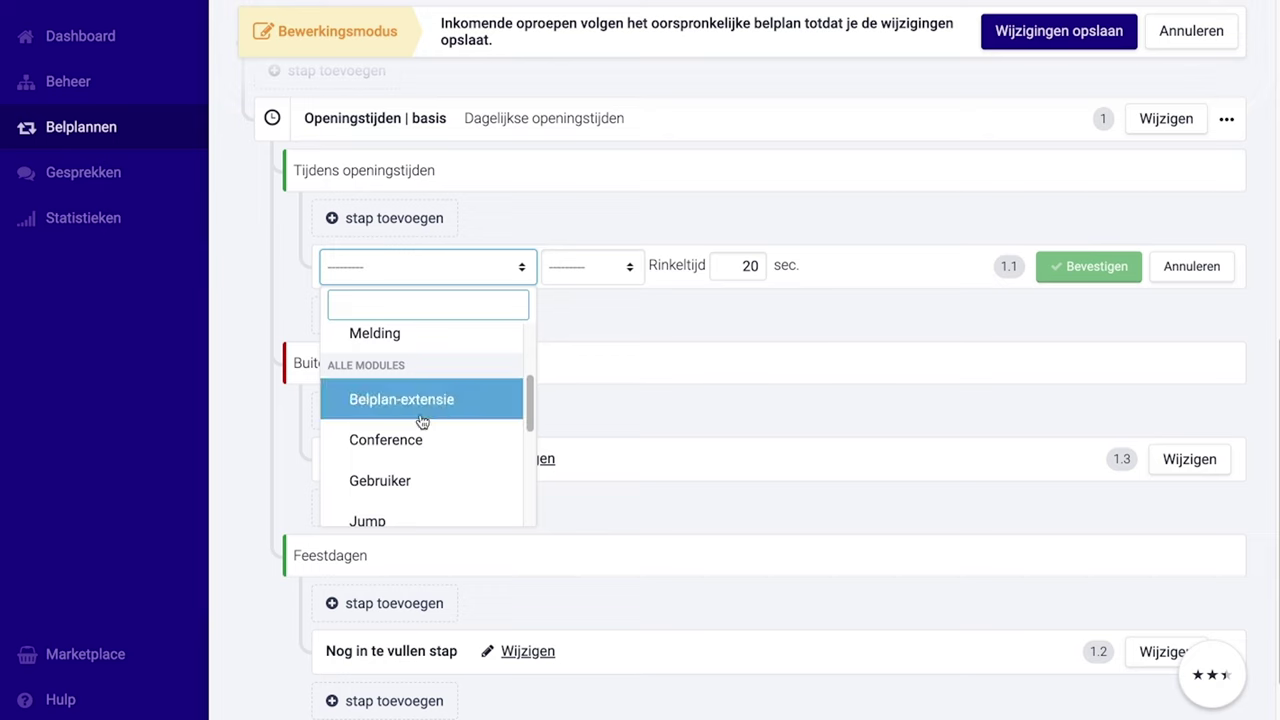
left_click(413, 445)
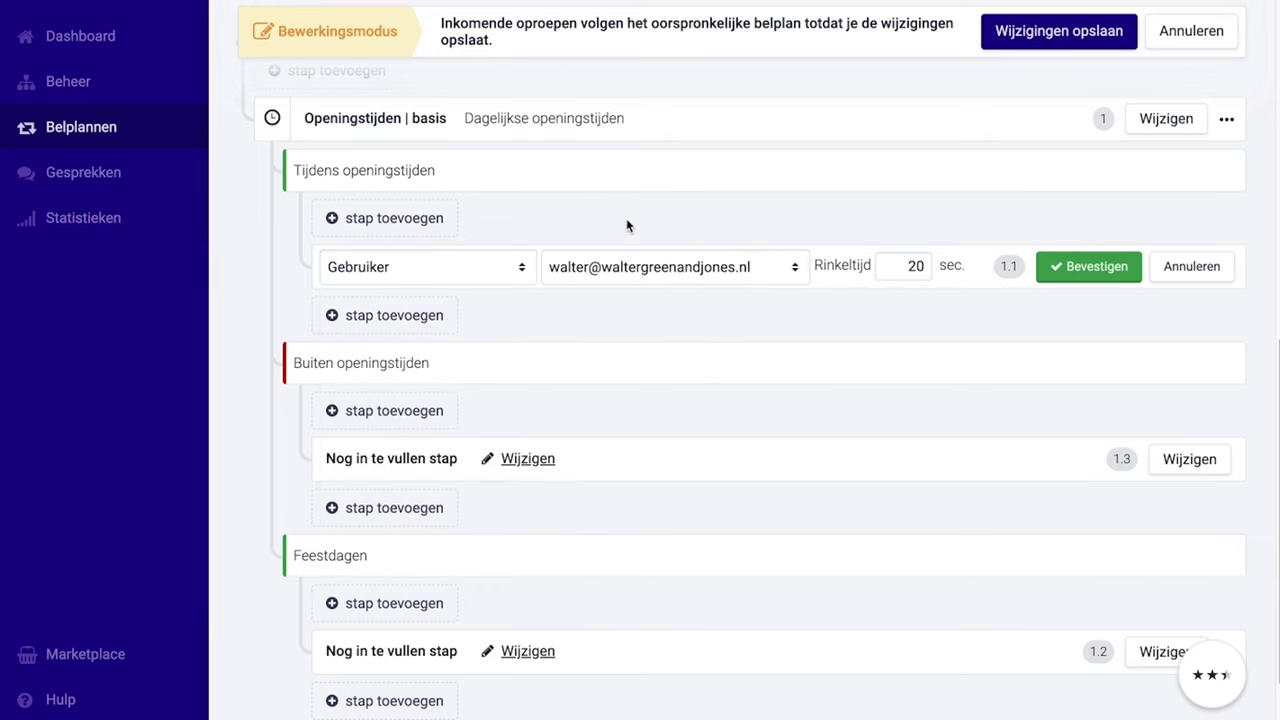
left_click(648, 275)
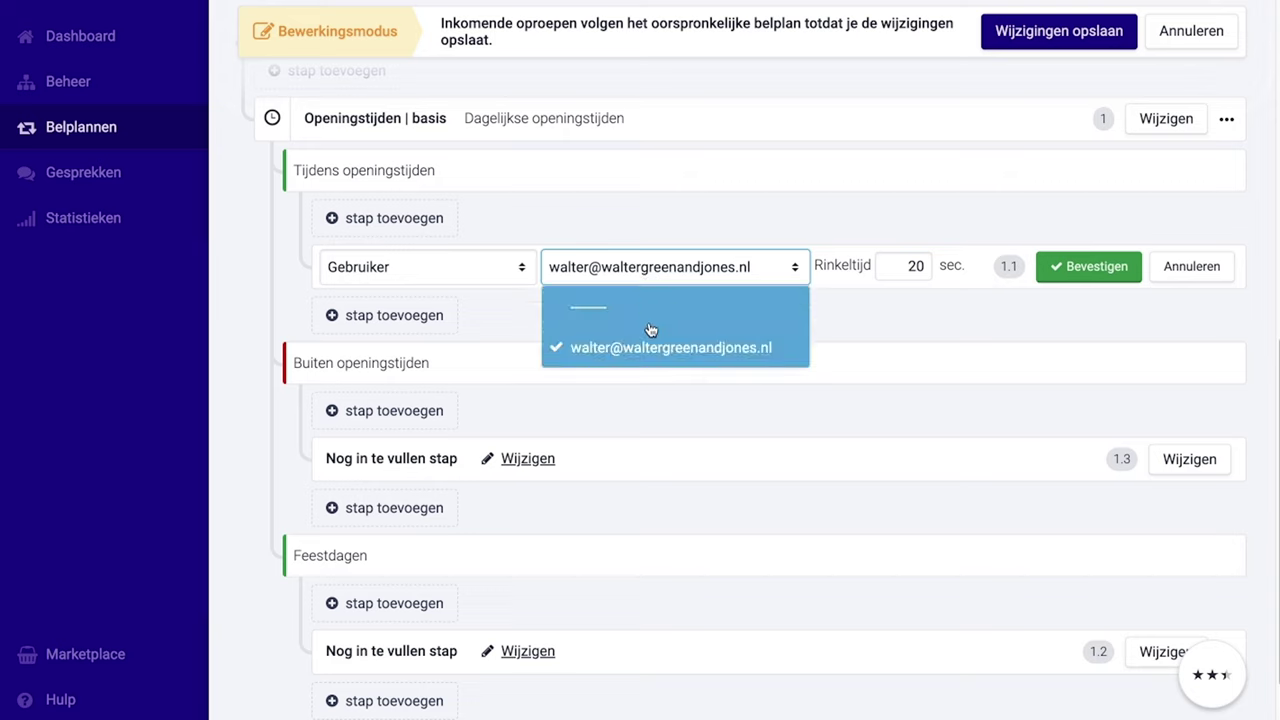
left_click(905, 330)
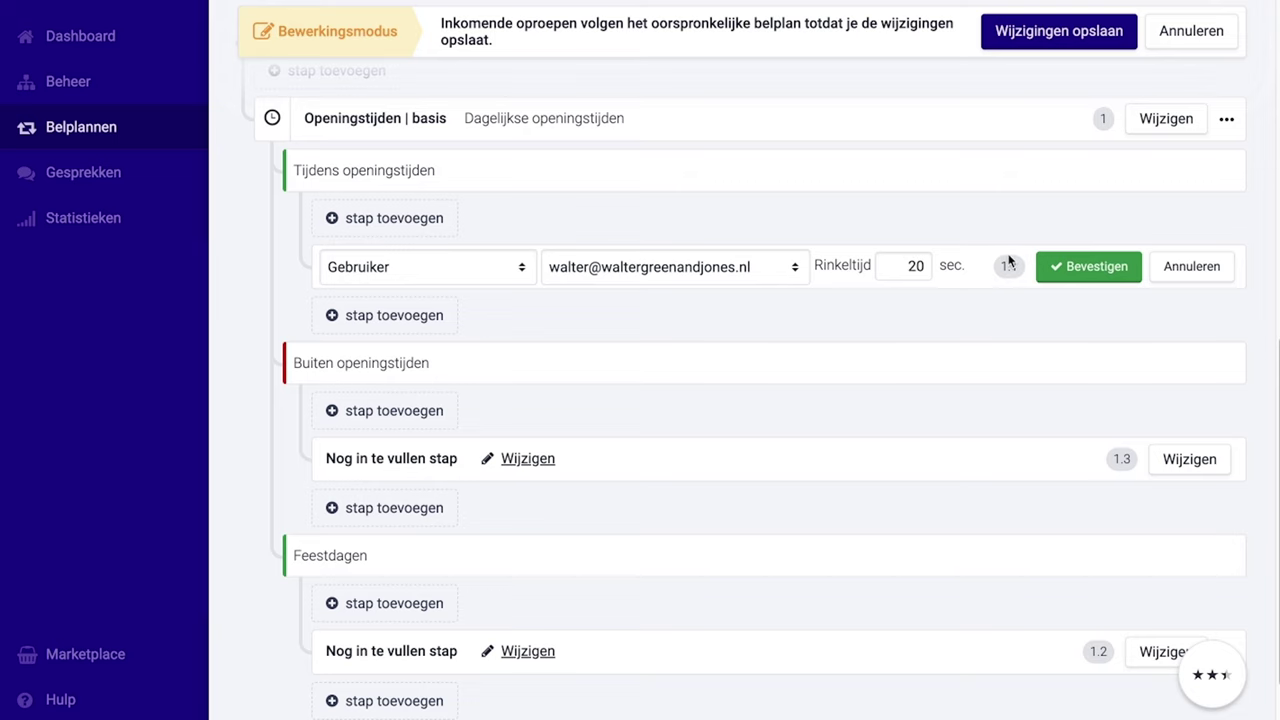
left_click(1061, 269)
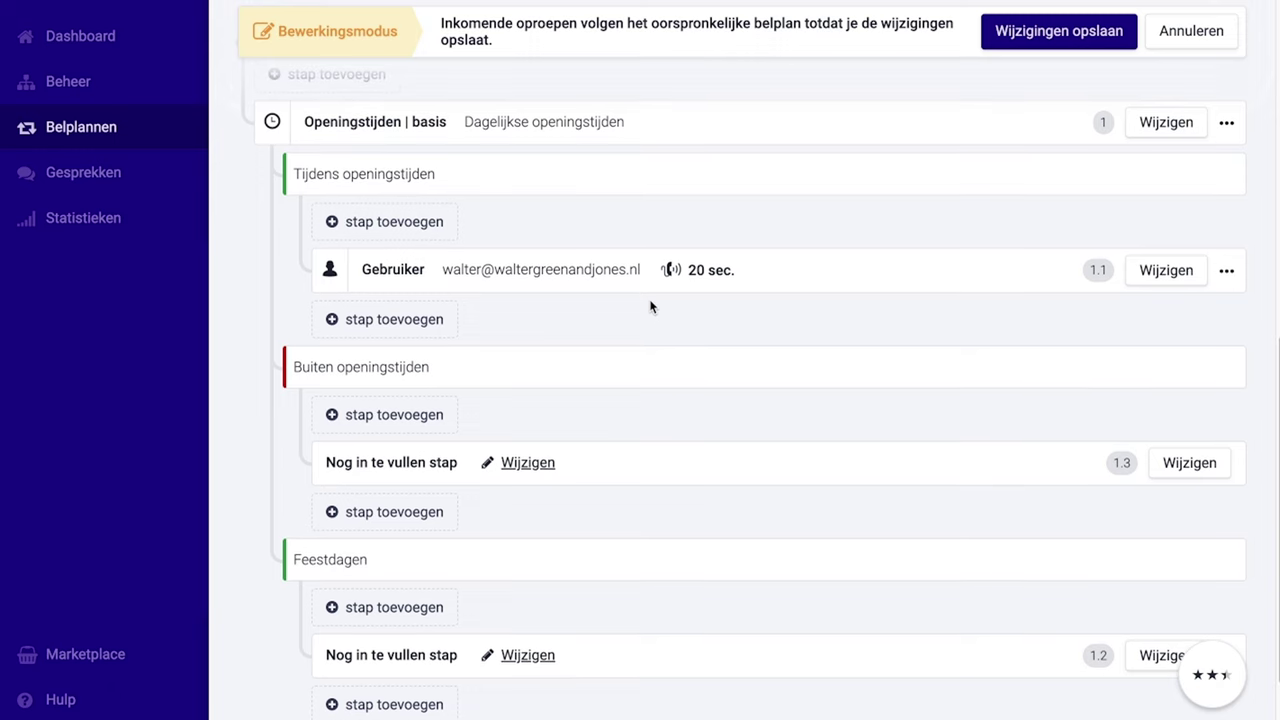
Add a Voicemail step with the listed user's voicemail box after the Gebruiker step under Tijdens openingstijden, and confirm it
left_click(406, 323)
left_click(410, 368)
type("voicem")
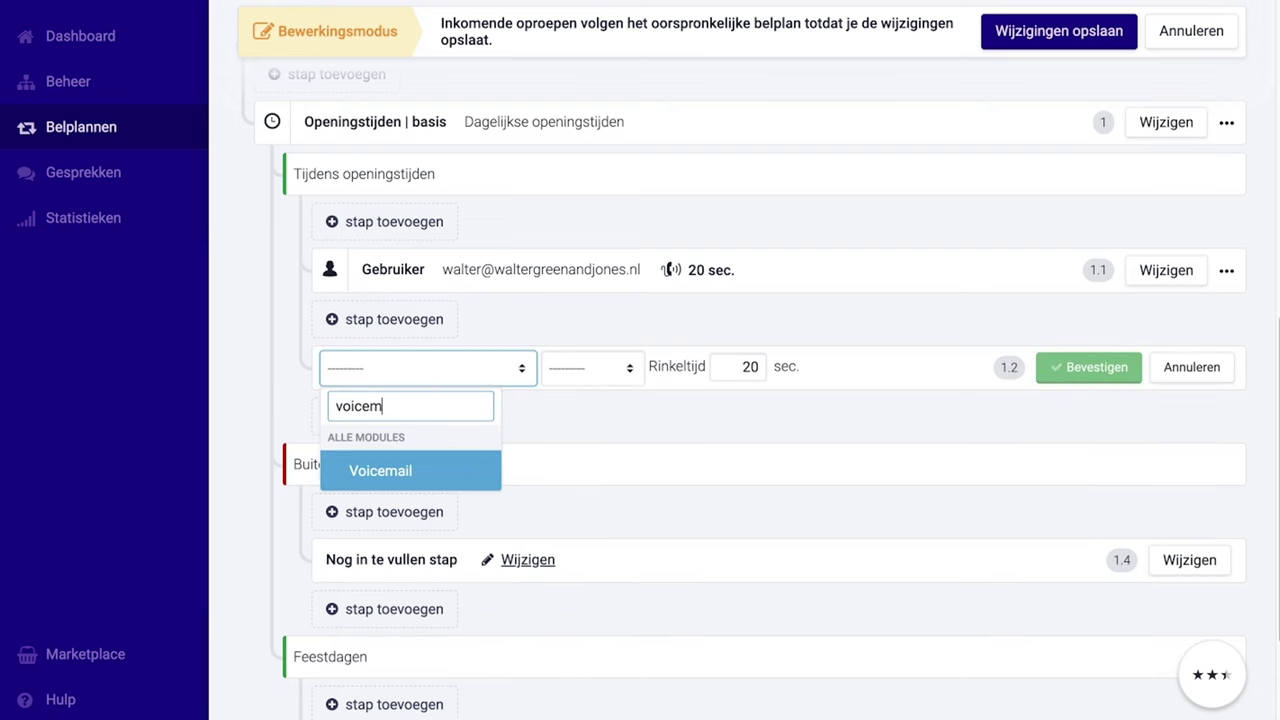
left_click(402, 462)
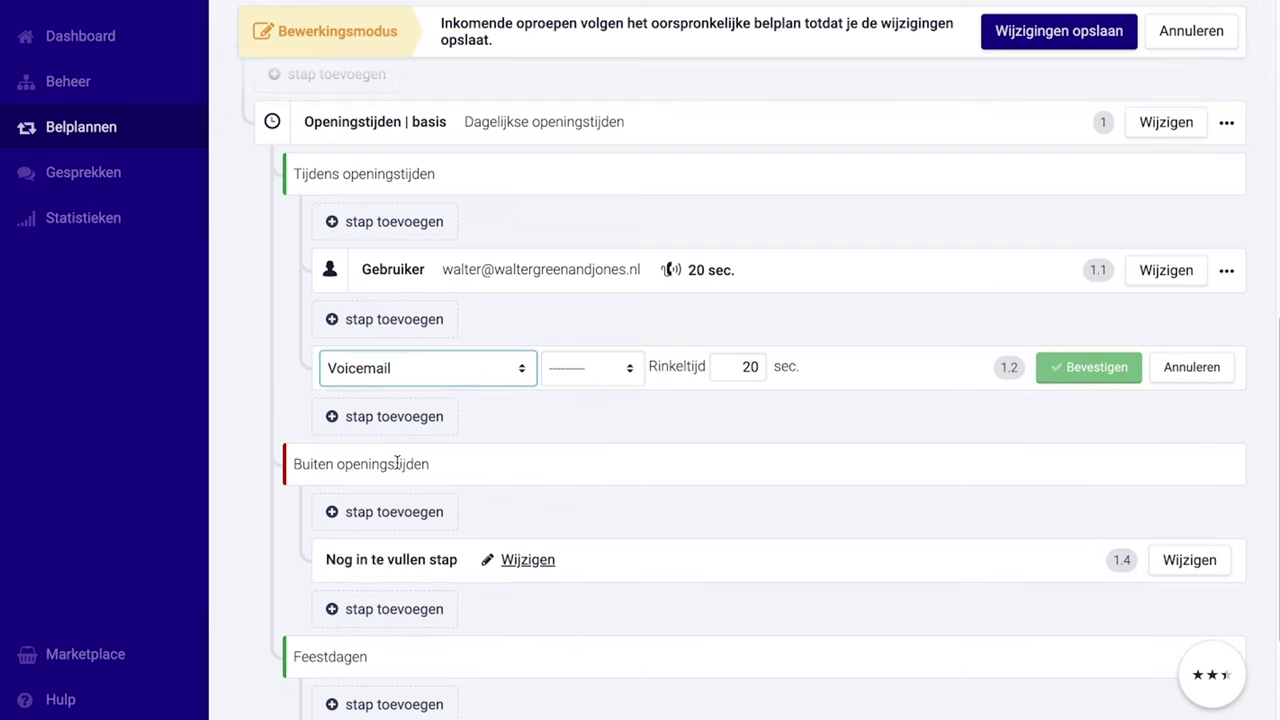
left_click(631, 379)
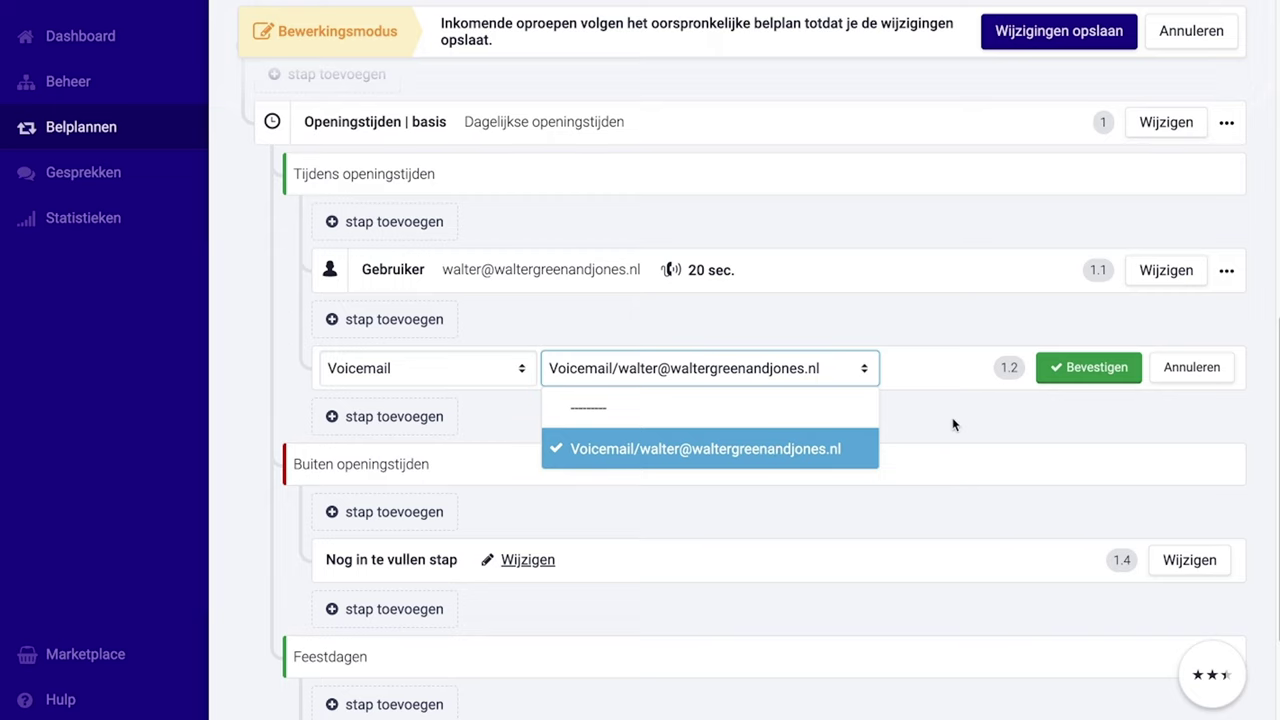
left_click(1071, 367)
left_click(1076, 372)
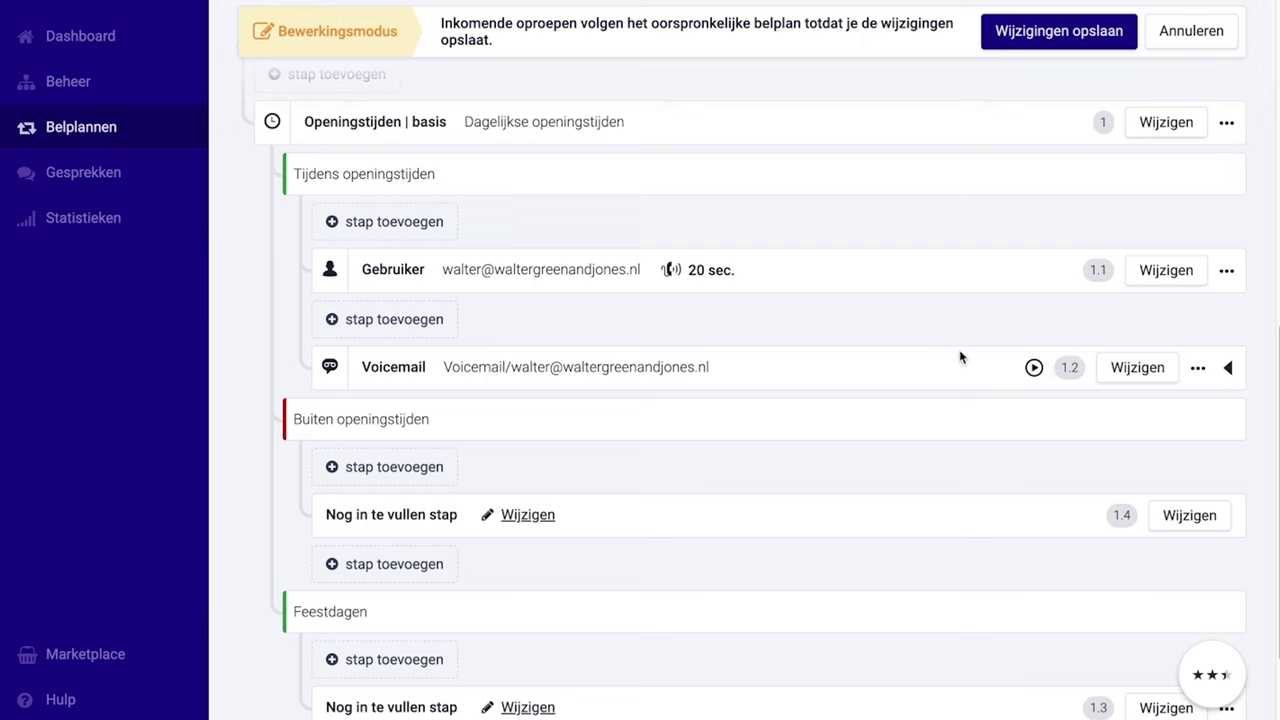
Fill the empty step under Buiten openingstijden with the Melding module and Gesloten melding, and confirm it
scroll(869, 423, "down", 1)
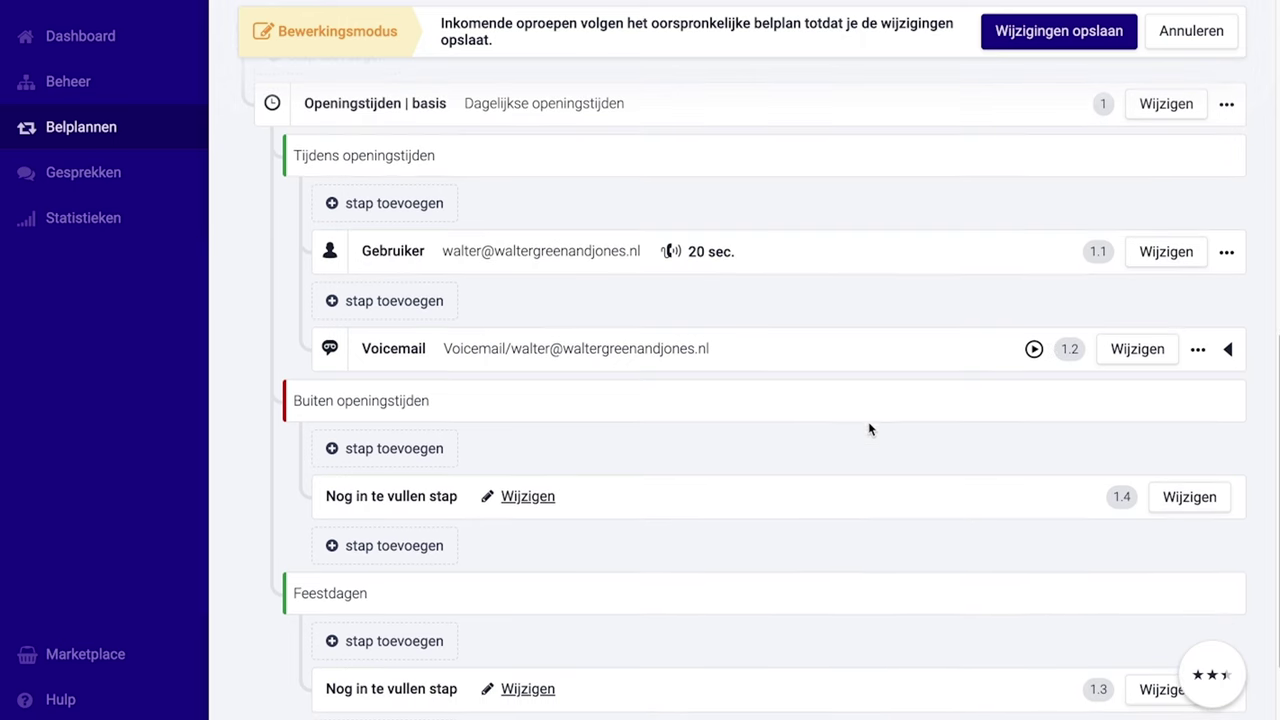
scroll(756, 420, "down", 1)
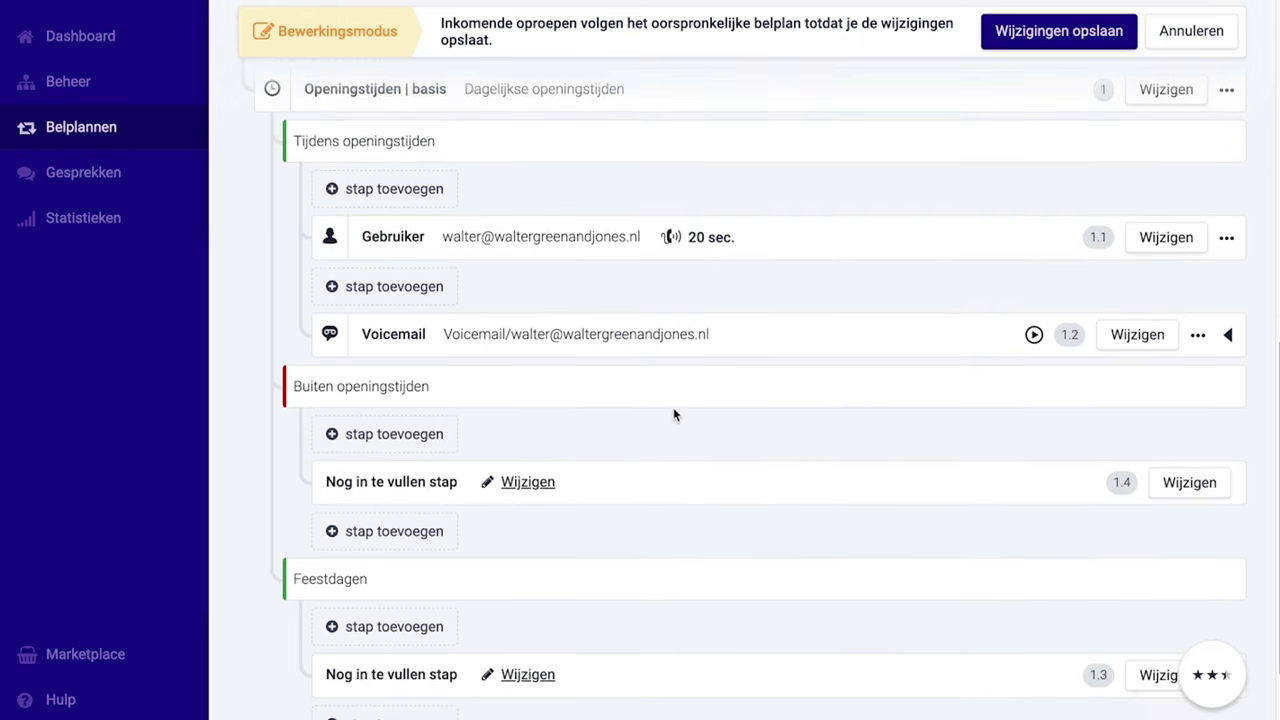
scroll(670, 414, "down", 1)
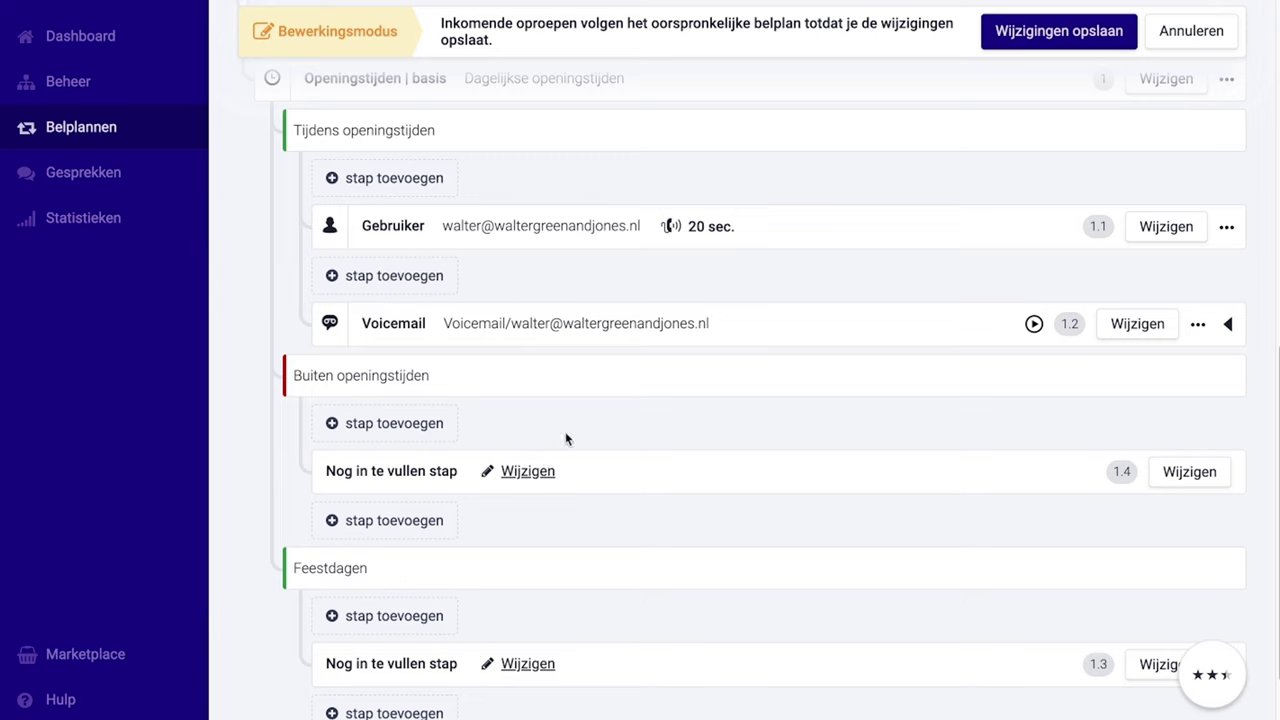
left_click(524, 473)
left_click(419, 472)
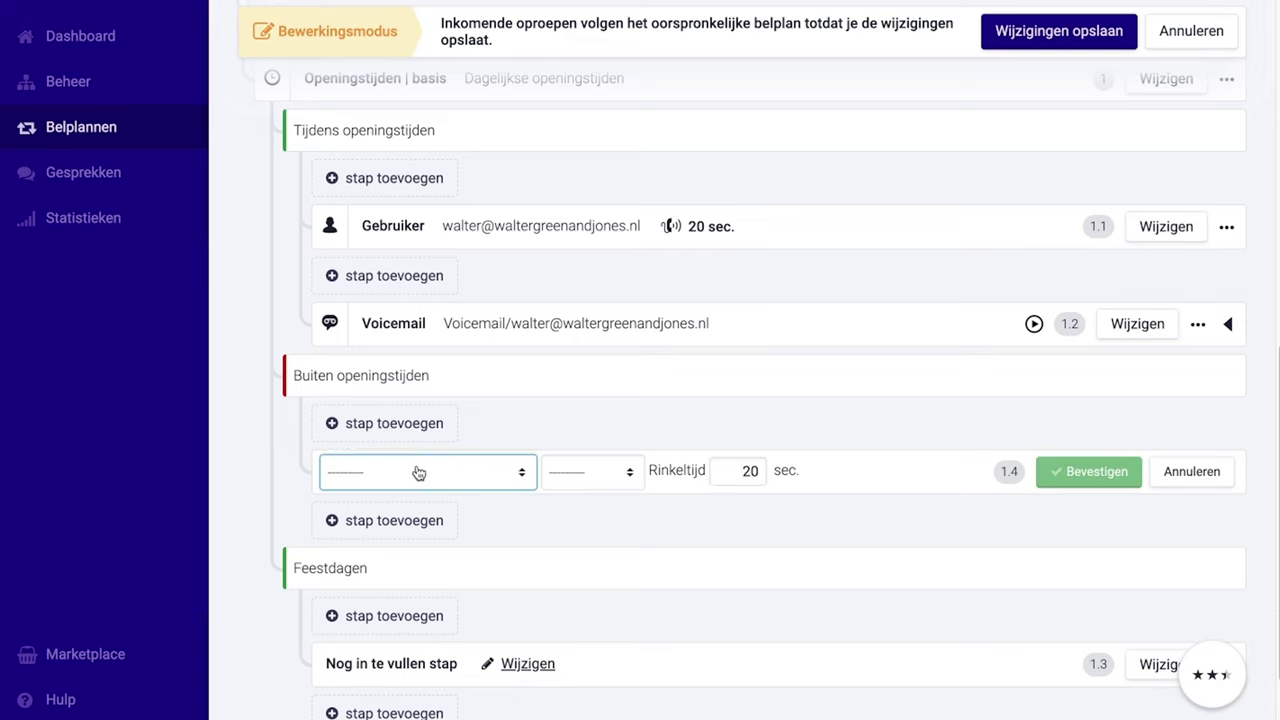
type("mle")
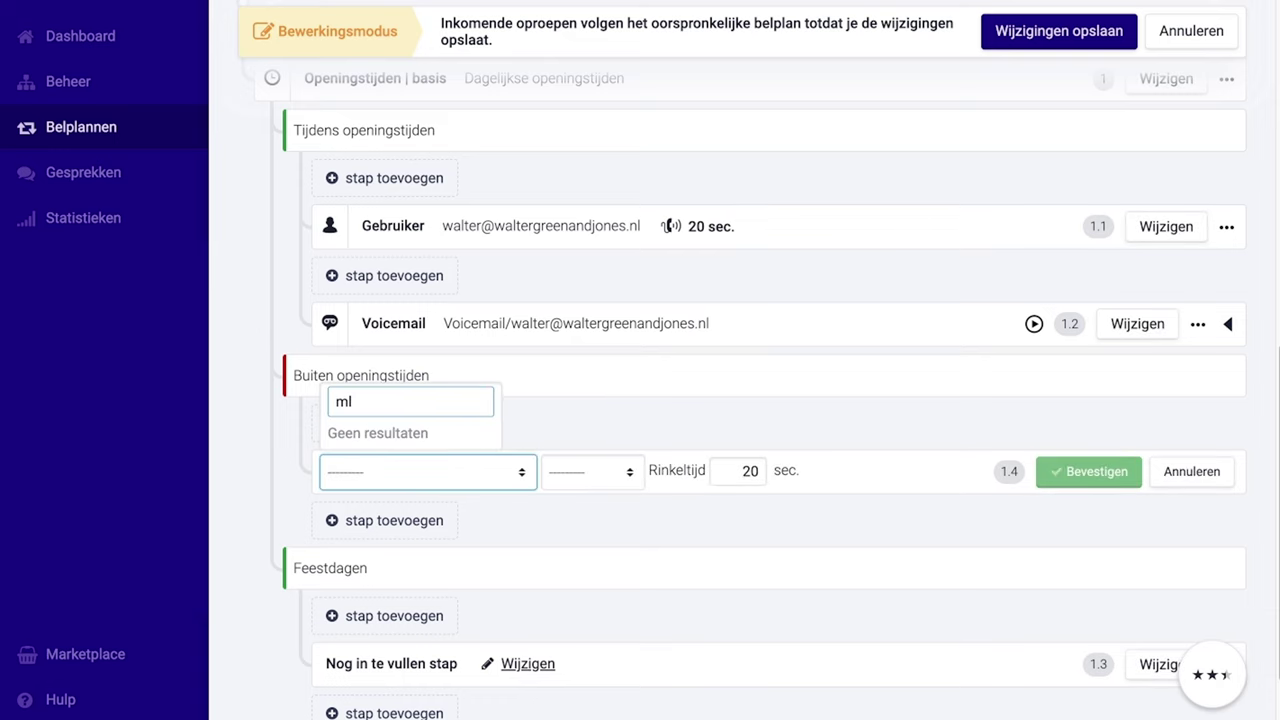
key("BackSpace")
type("elding")
left_click(391, 425)
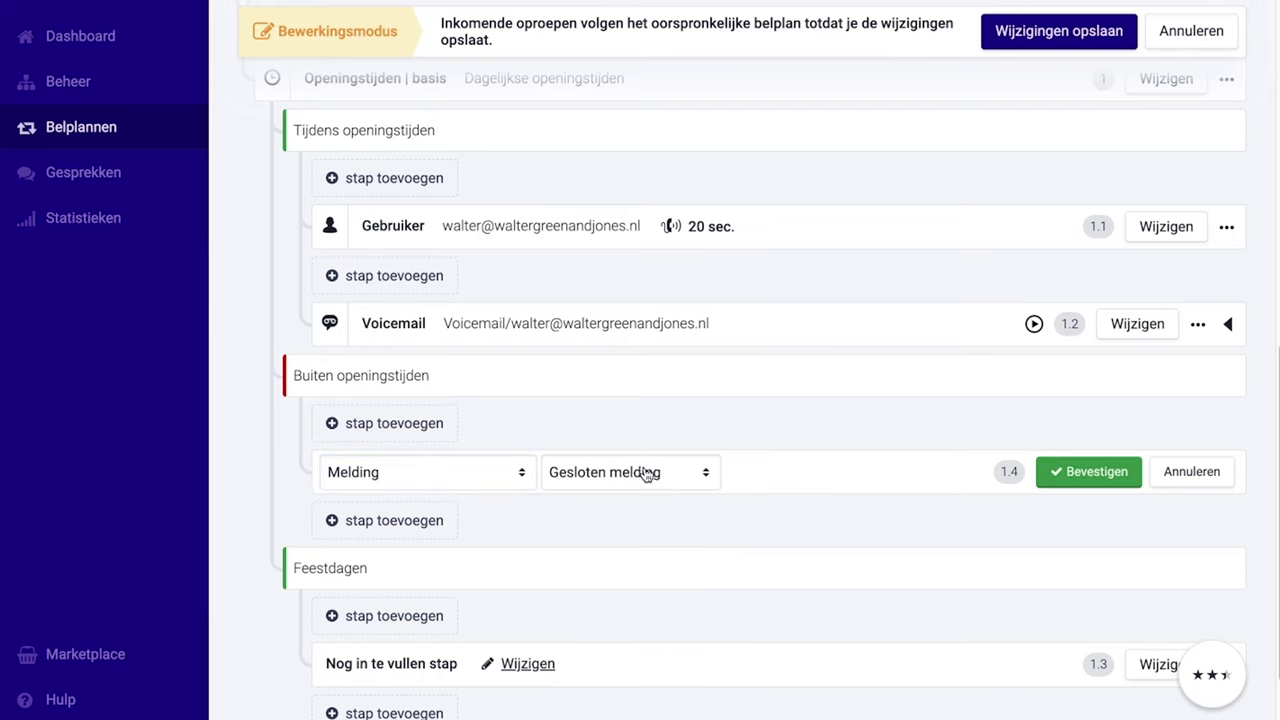
left_click(1092, 472)
Fill the empty step under Feestdagen with the Melding module and Gesloten melding, and confirm it
scroll(829, 425, "down", 1)
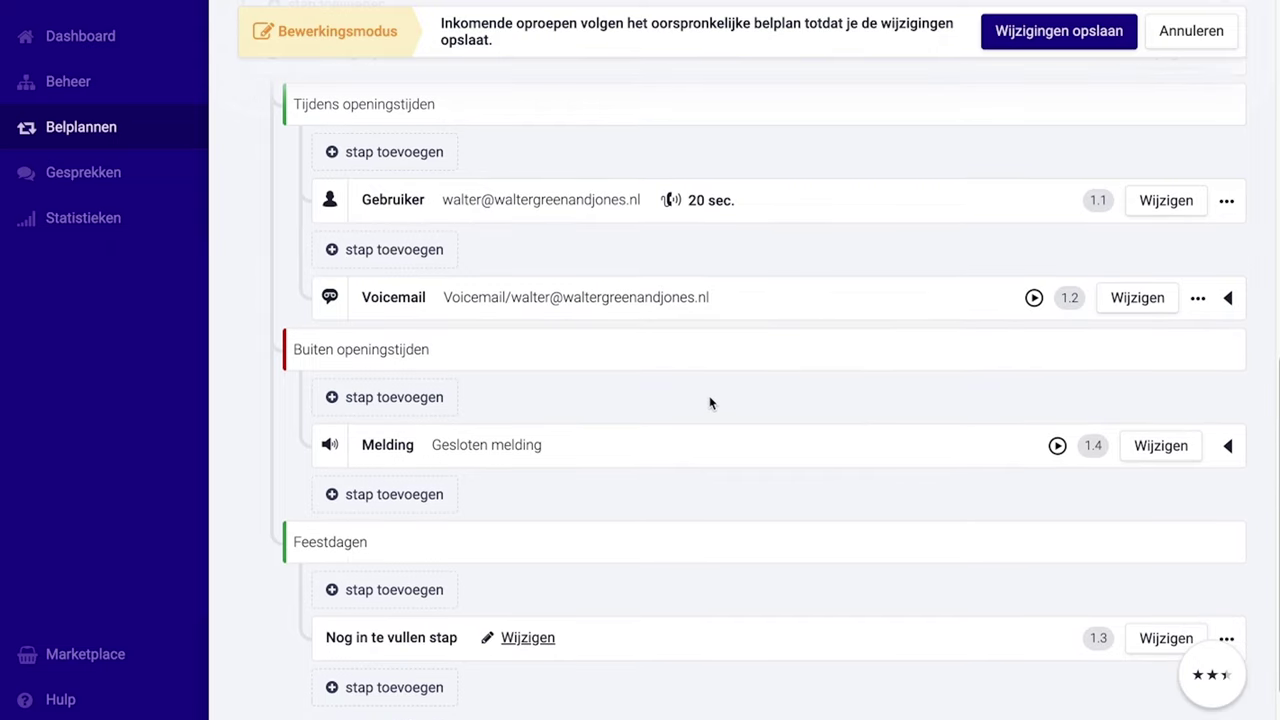
scroll(753, 399, "down", 1)
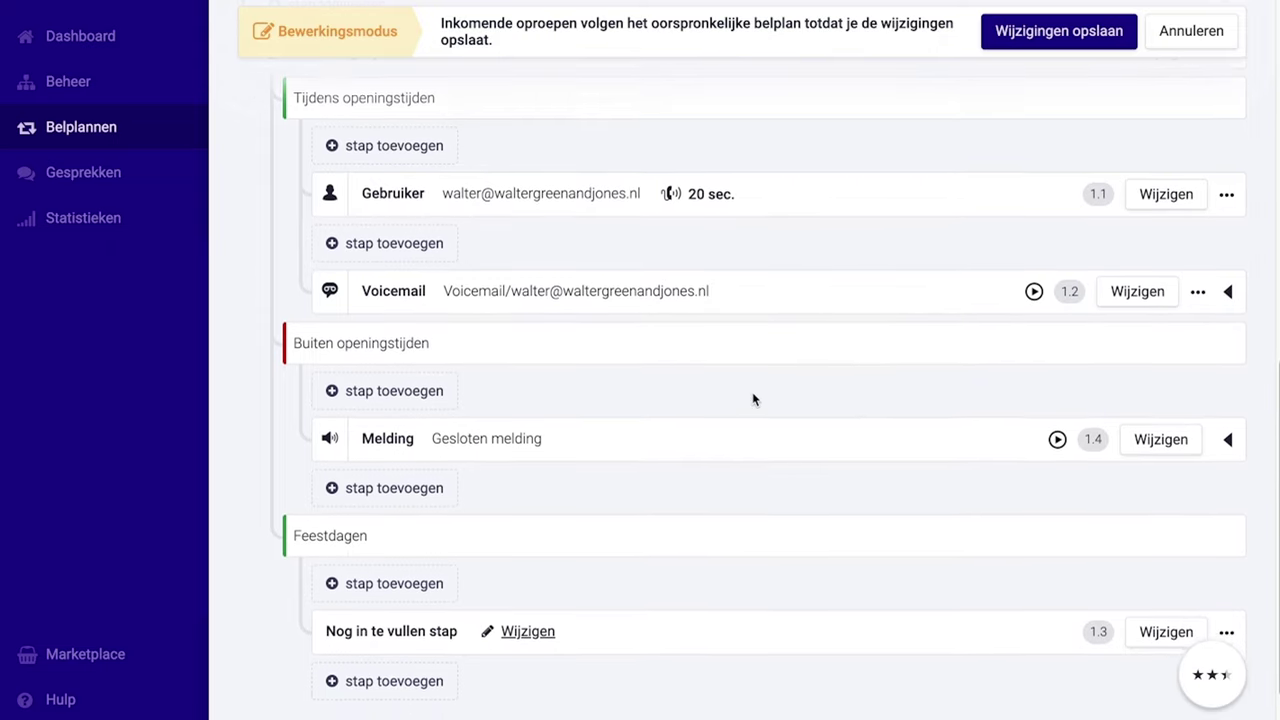
scroll(738, 422, "down", 3)
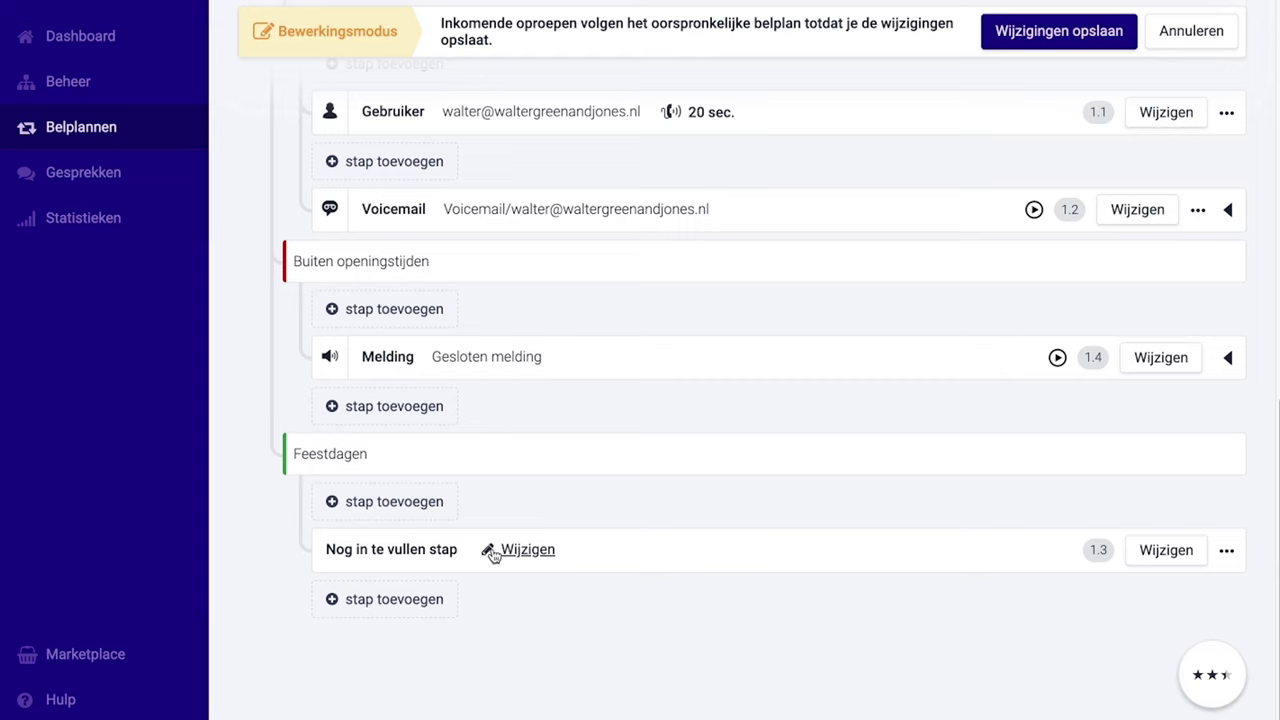
left_click(527, 549)
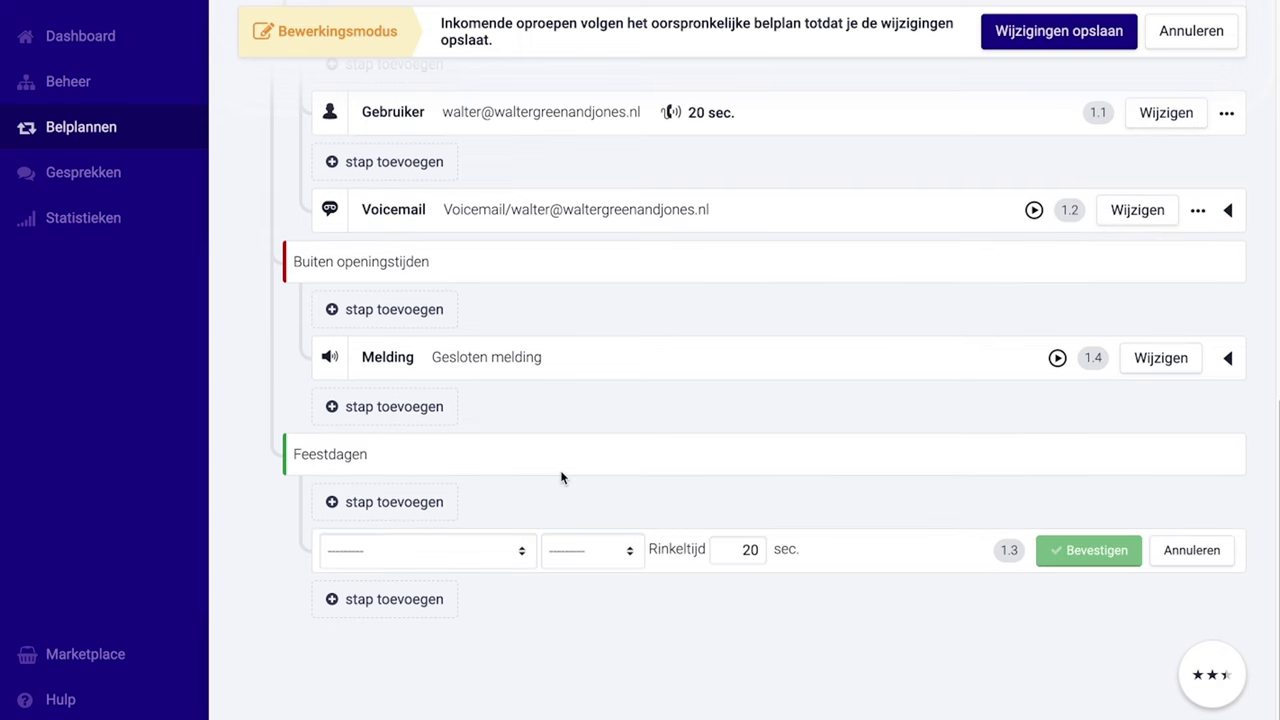
left_click(457, 556)
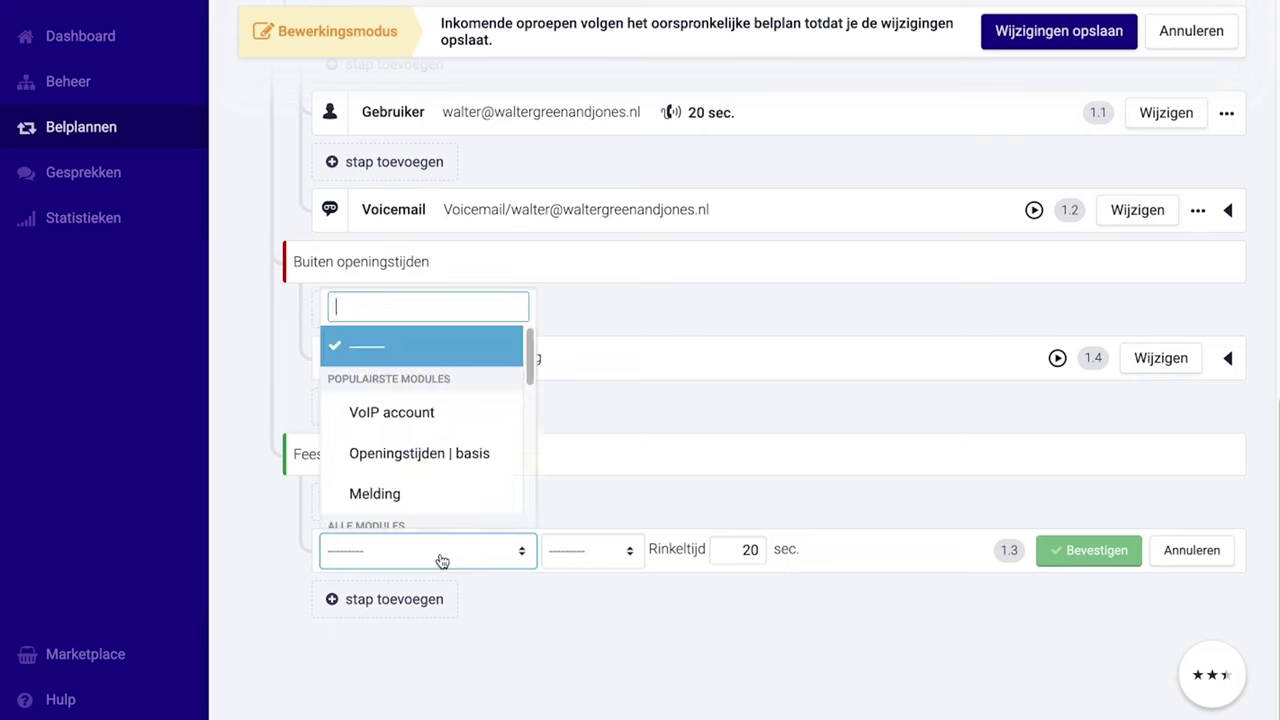
left_click(411, 498)
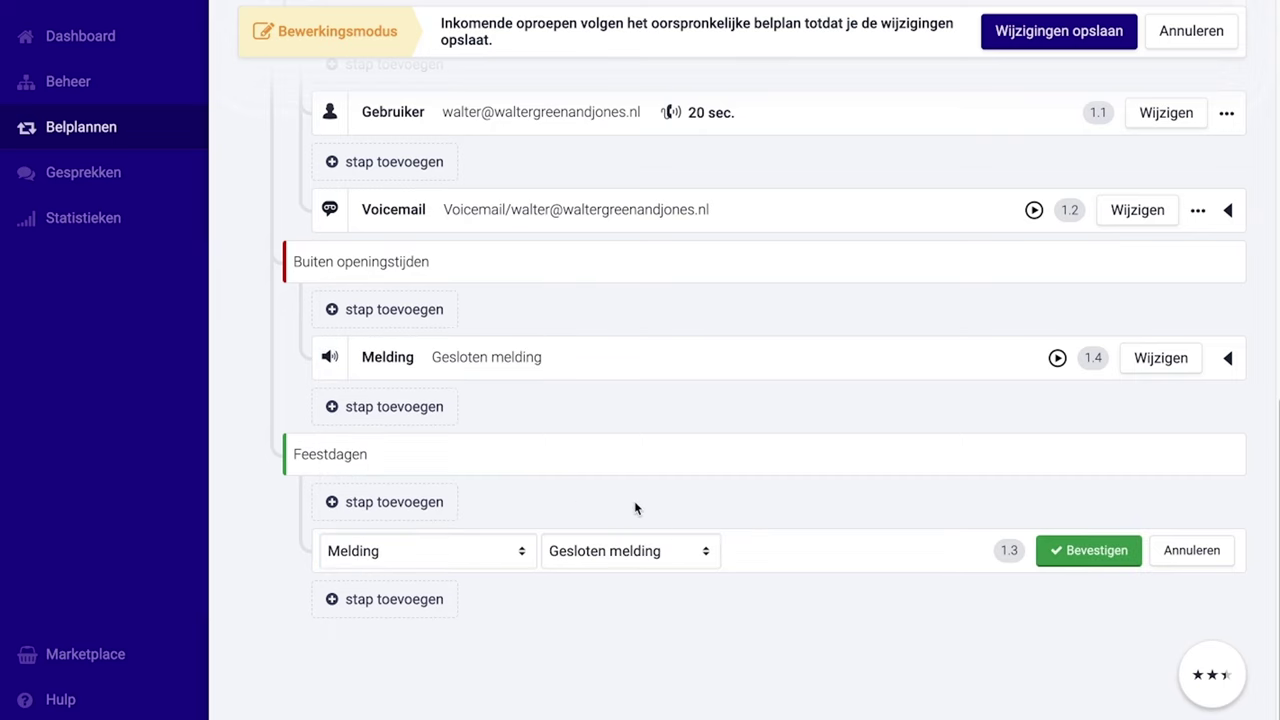
left_click(664, 547)
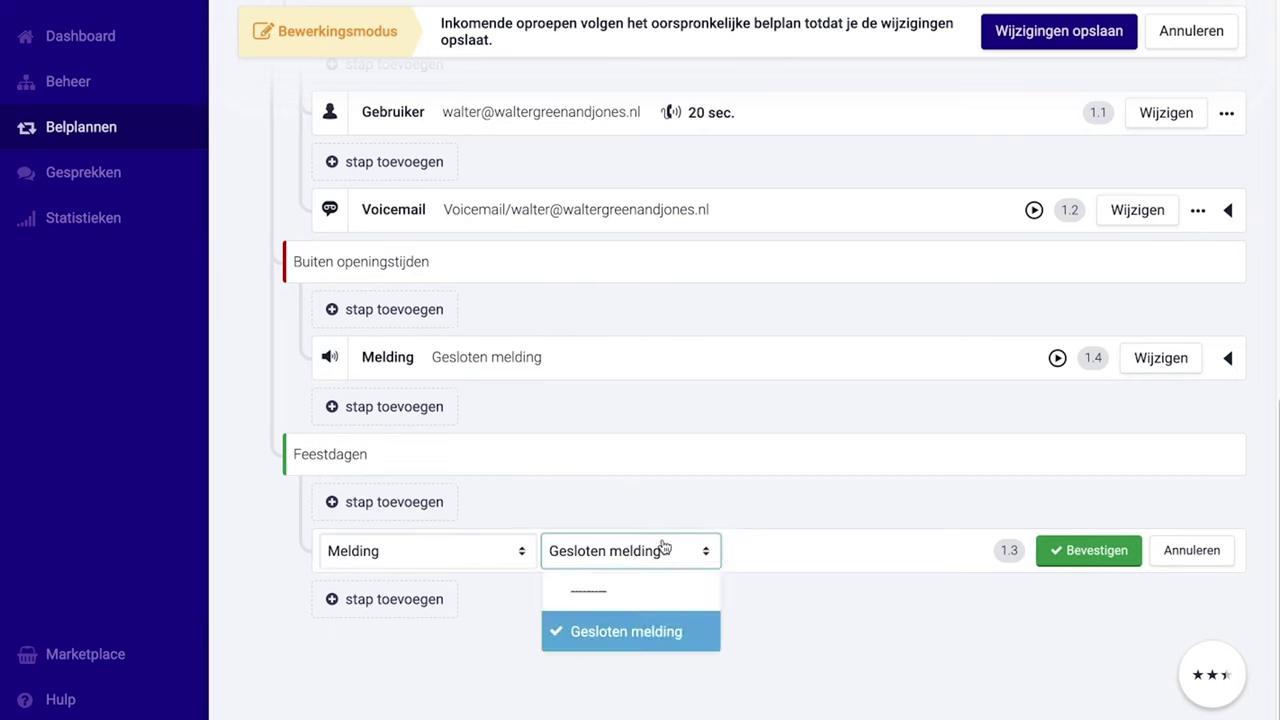
left_click(775, 625)
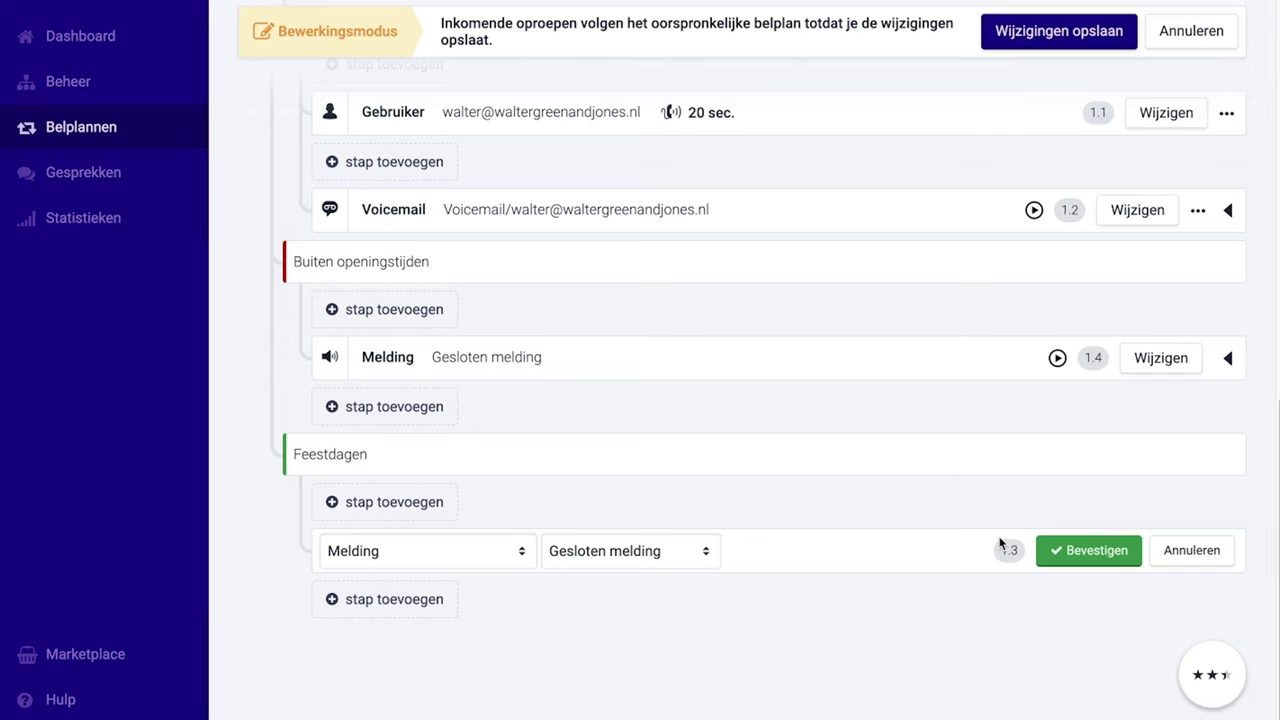
left_click(1091, 556)
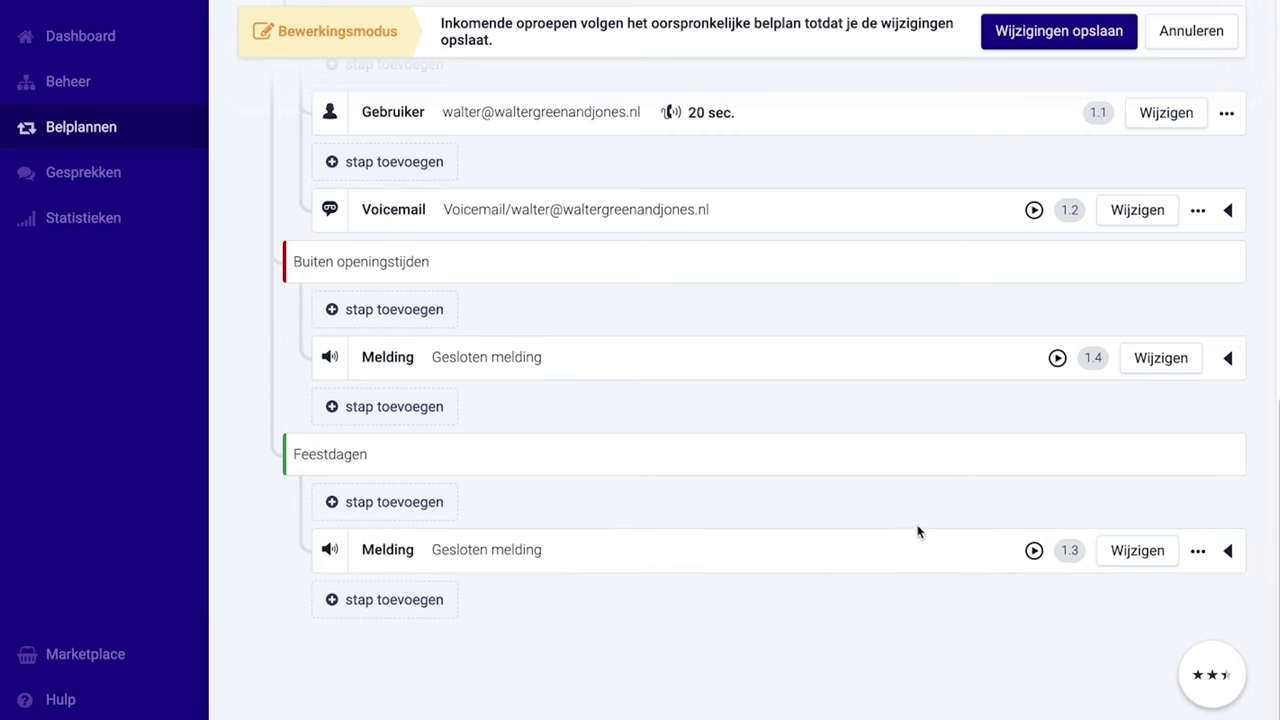